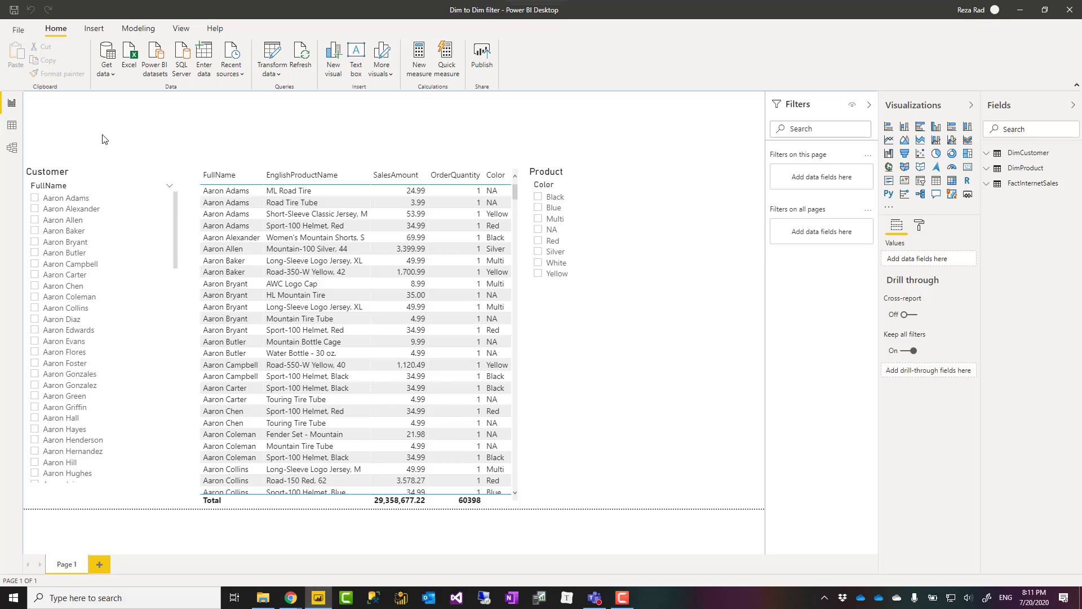
# Step: Glance at the model diagram, then filter the report by a few different customers
pyautogui.click(12, 149)
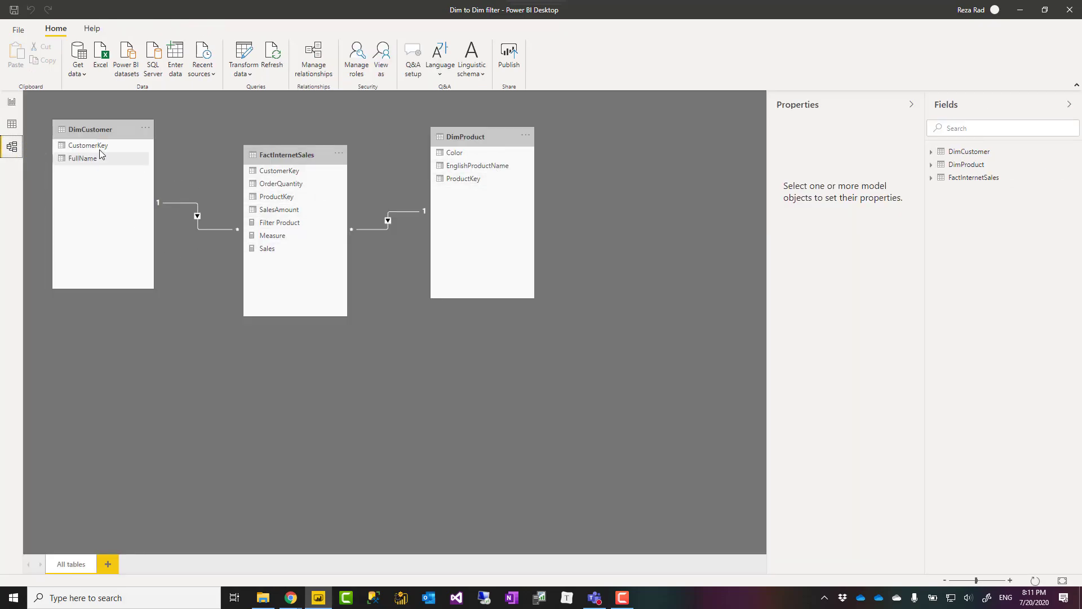
pyautogui.click(12, 103)
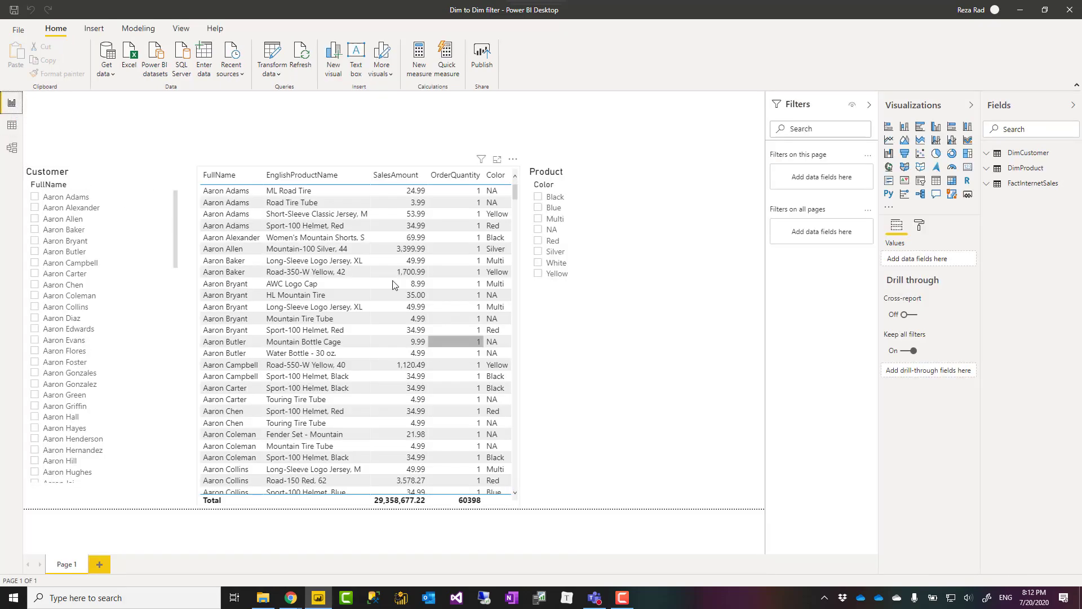
pyautogui.click(49, 273)
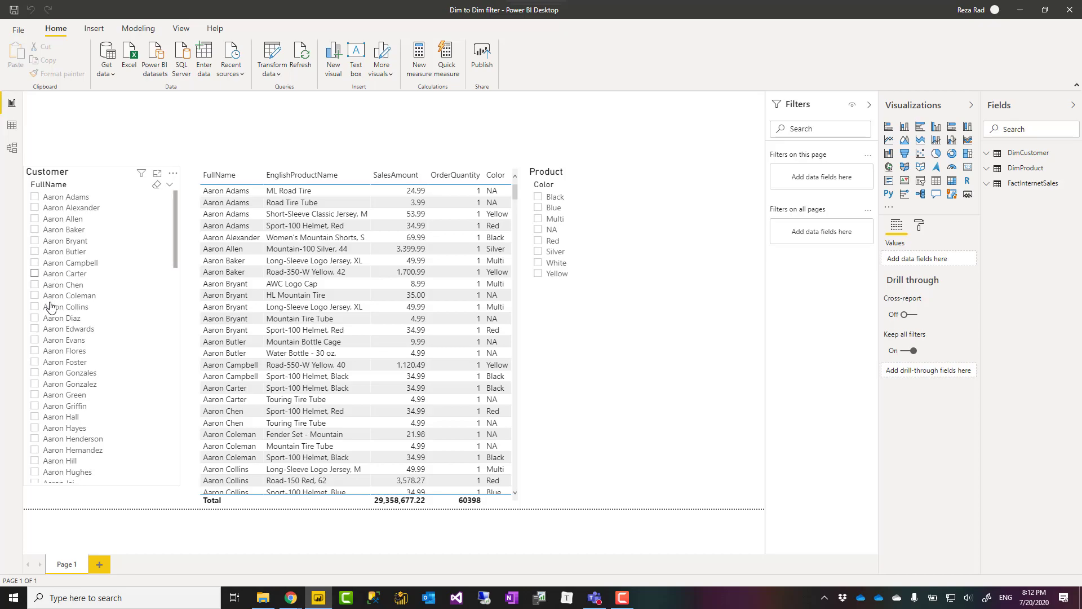
pyautogui.click(52, 307)
pyautogui.click(51, 340)
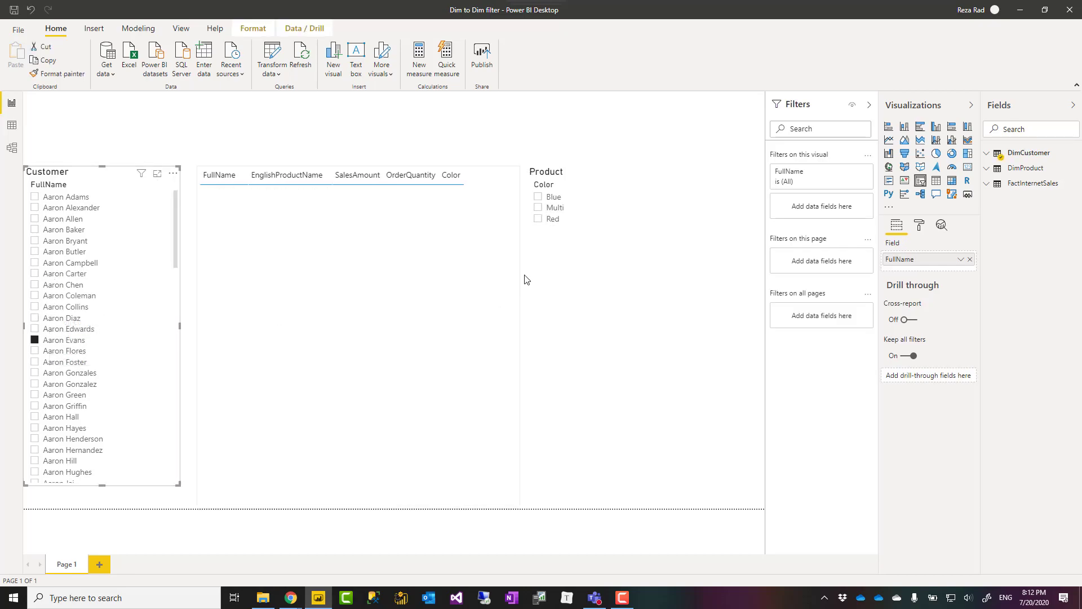
pyautogui.click(63, 308)
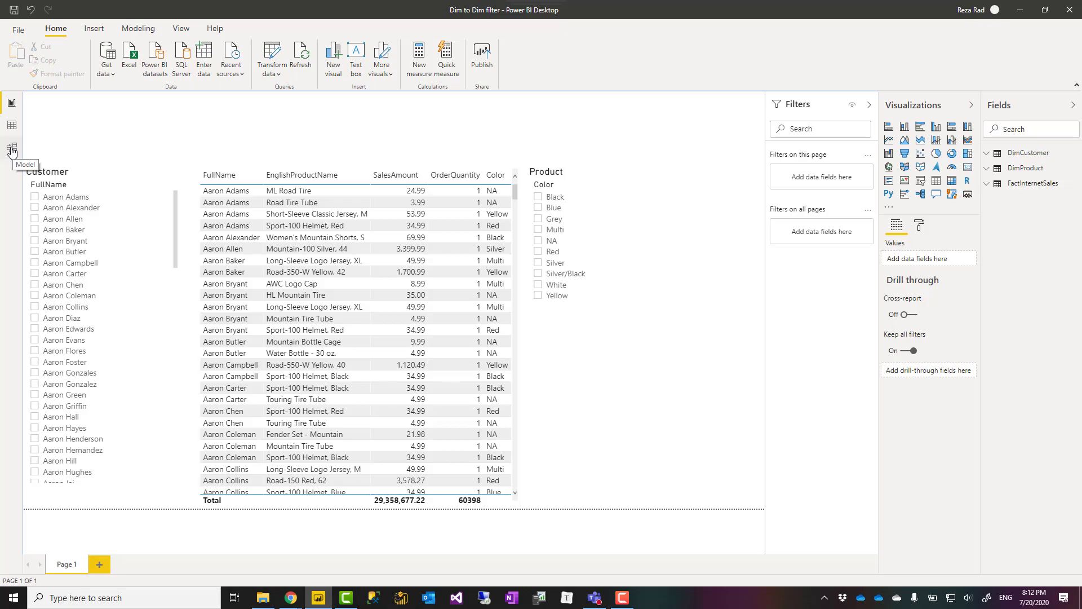
# Step: Zoom the model diagram and inspect the FactInternetSales, DimCustomer and DimProduct tables
pyautogui.click(12, 148)
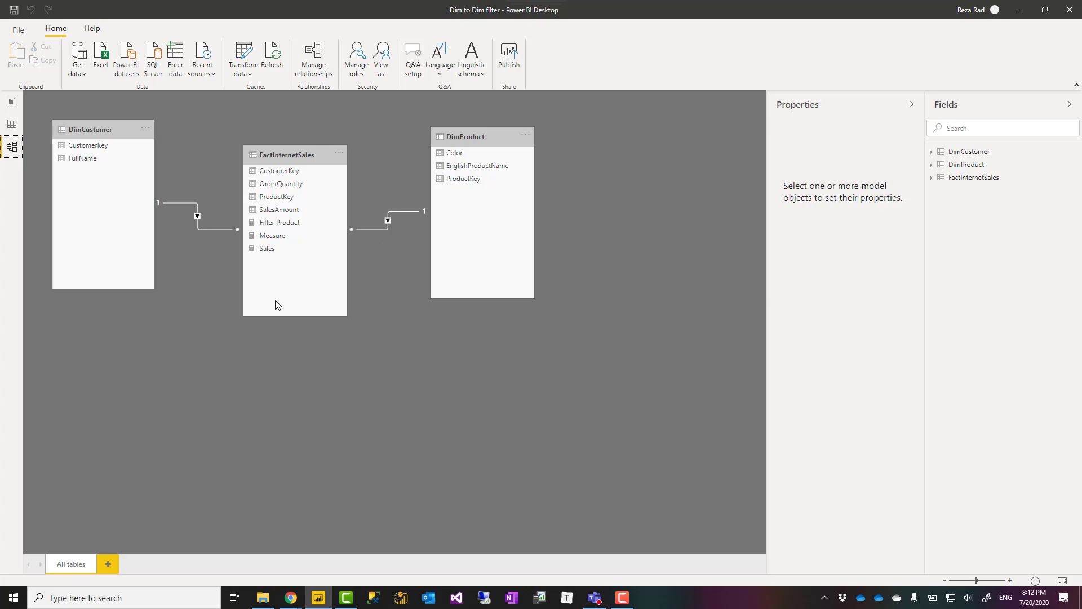
pyautogui.keyDown('ctrl'); pyautogui.scroll(3, 177, 313); pyautogui.keyUp('ctrl')
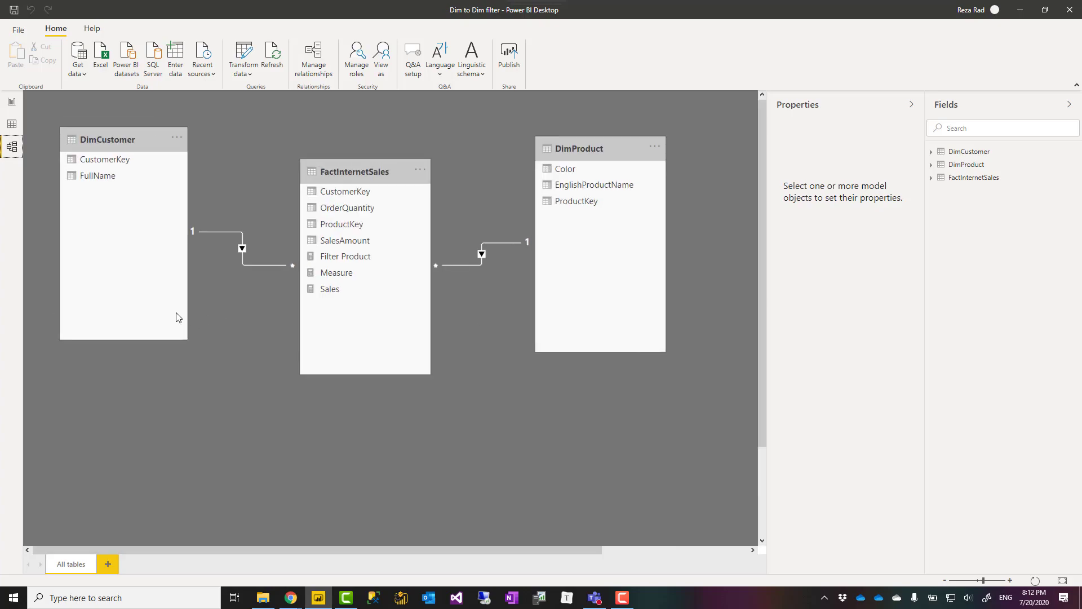
pyautogui.click(388, 181)
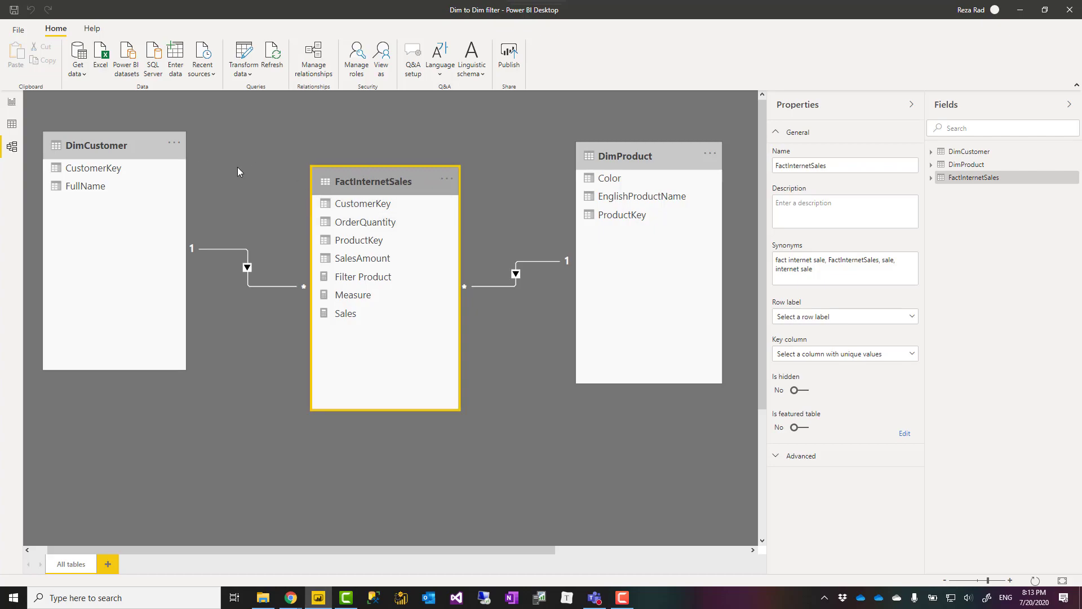
pyautogui.click(119, 147)
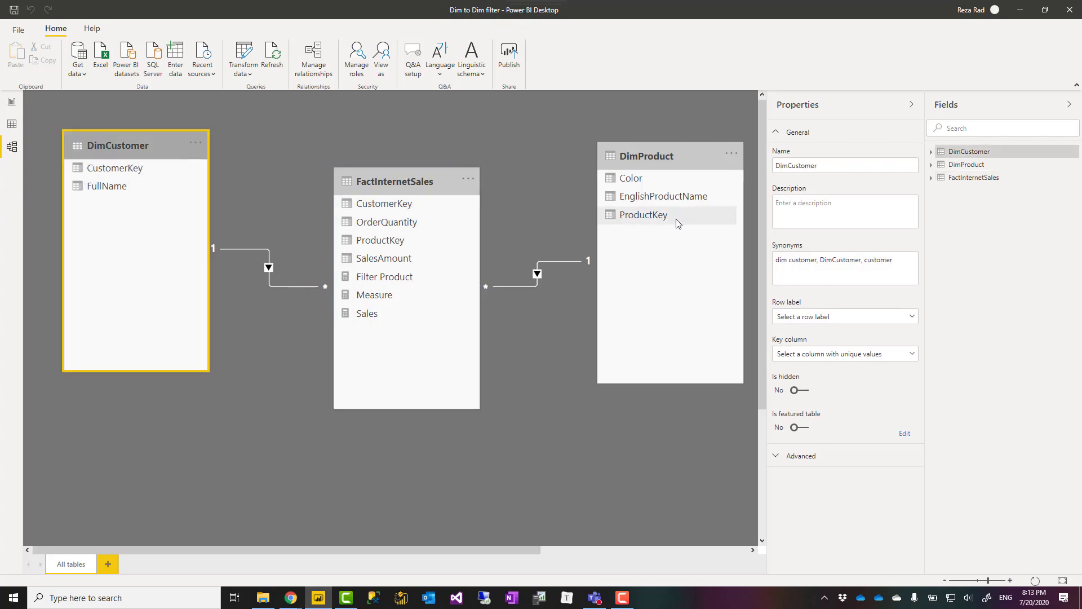
pyautogui.click(683, 161)
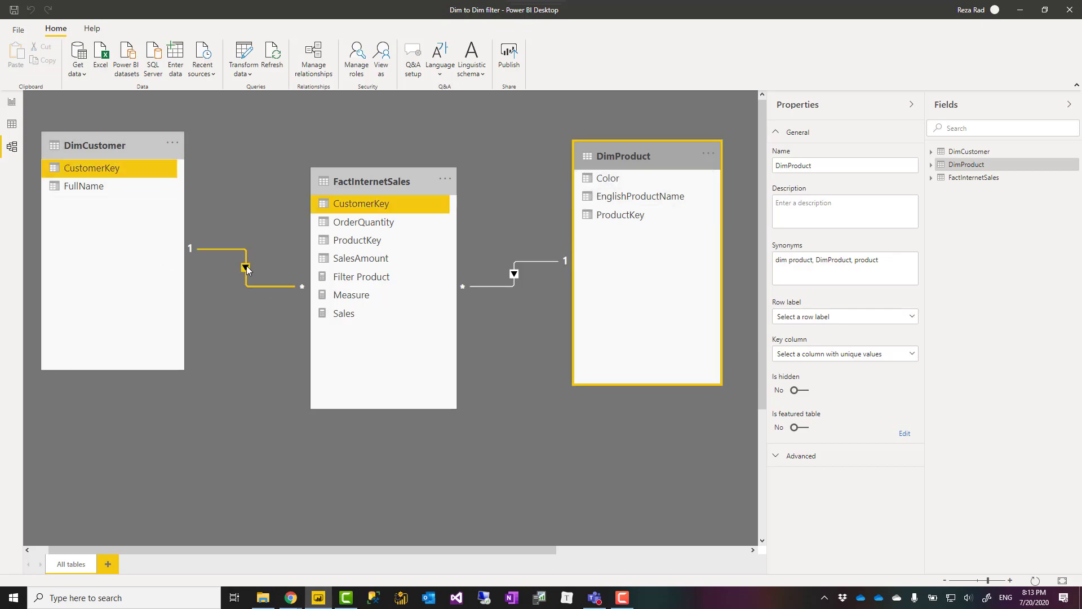
pyautogui.click(244, 211)
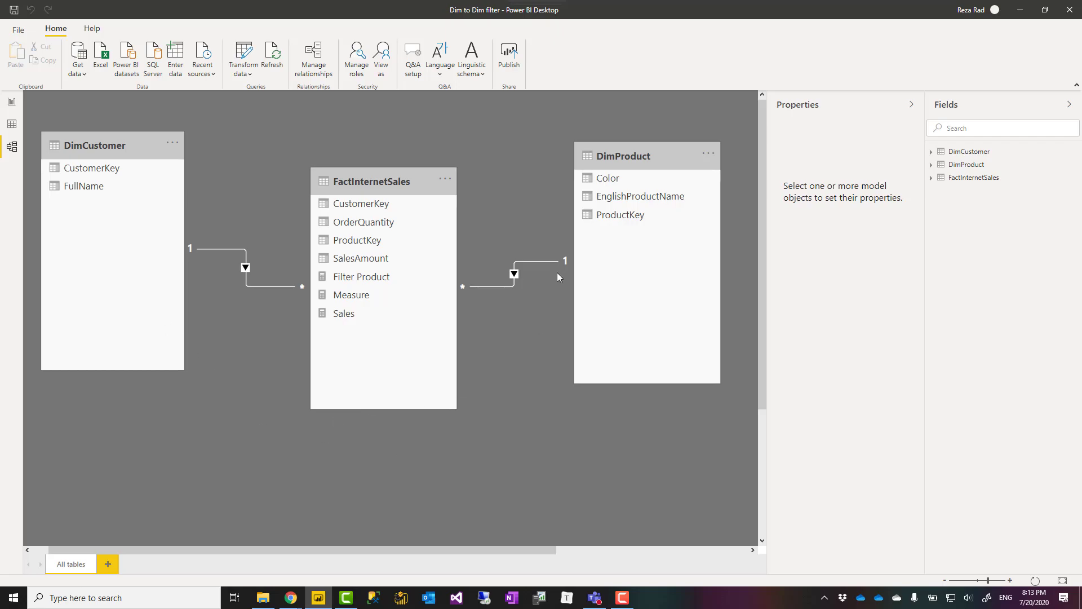
# Step: Return to the report and select the Customer and Product Color slicers
pyautogui.click(11, 103)
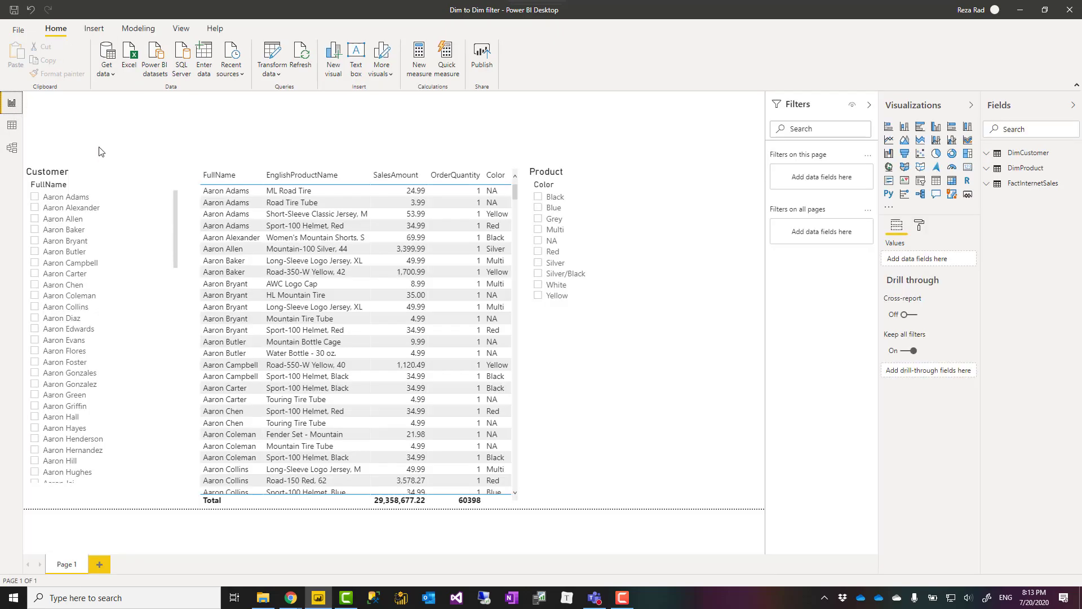
pyautogui.click(96, 178)
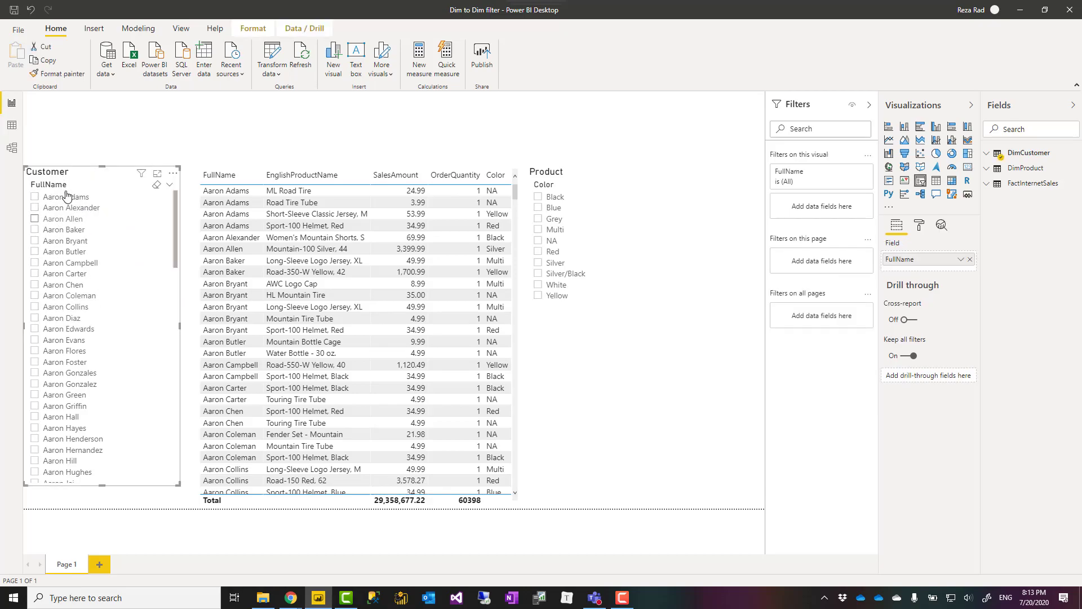
pyautogui.click(585, 179)
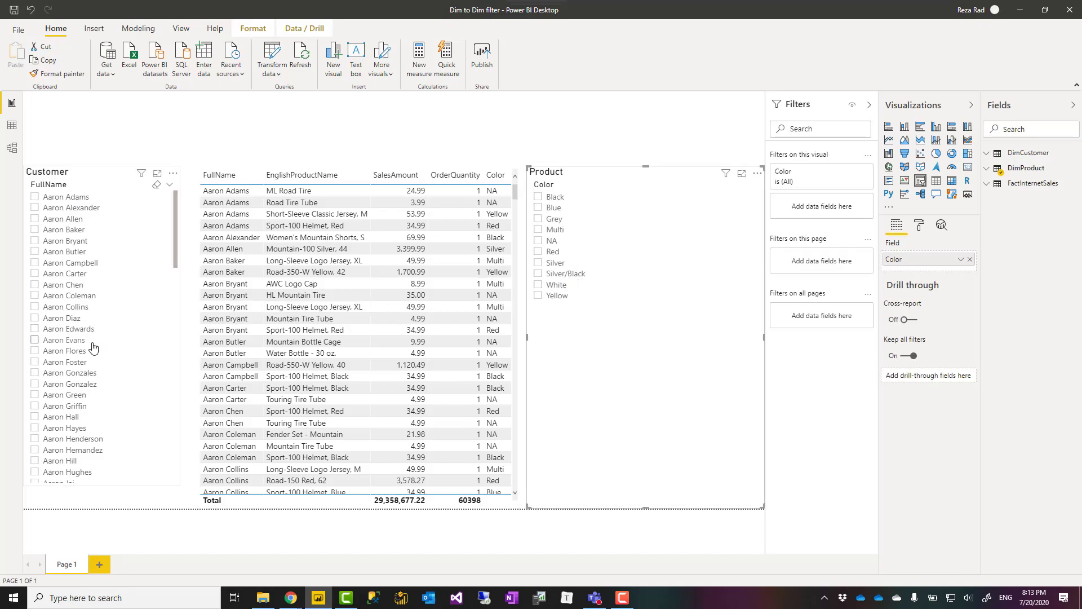
# Step: Check several customers in the Customer slicer, then uncheck the last one to clear it
pyautogui.click(63, 340)
pyautogui.click(64, 439)
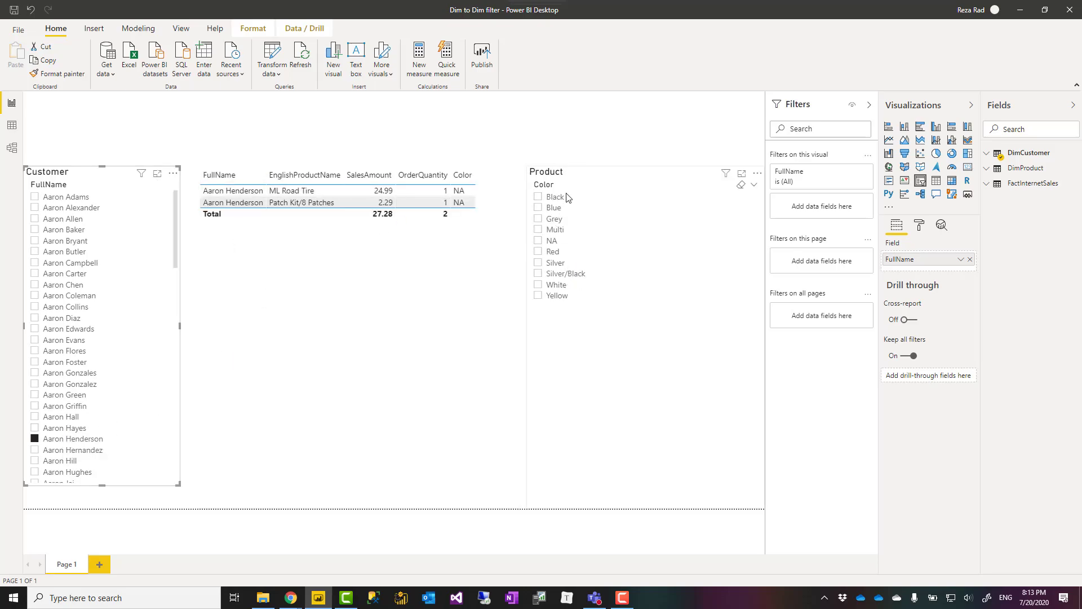
pyautogui.click(96, 353)
pyautogui.click(66, 461)
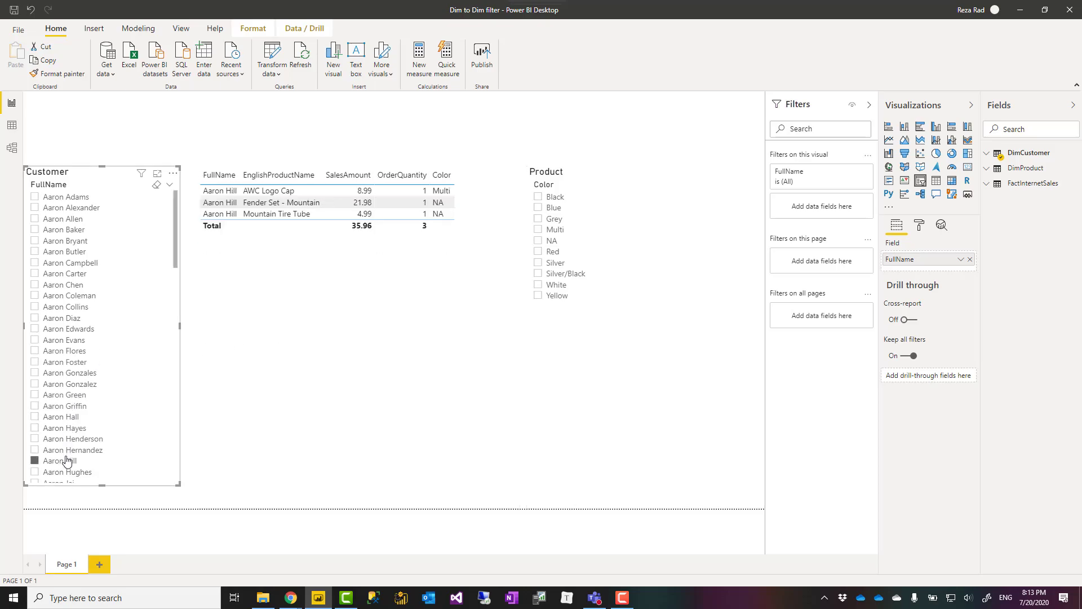
pyautogui.click(66, 462)
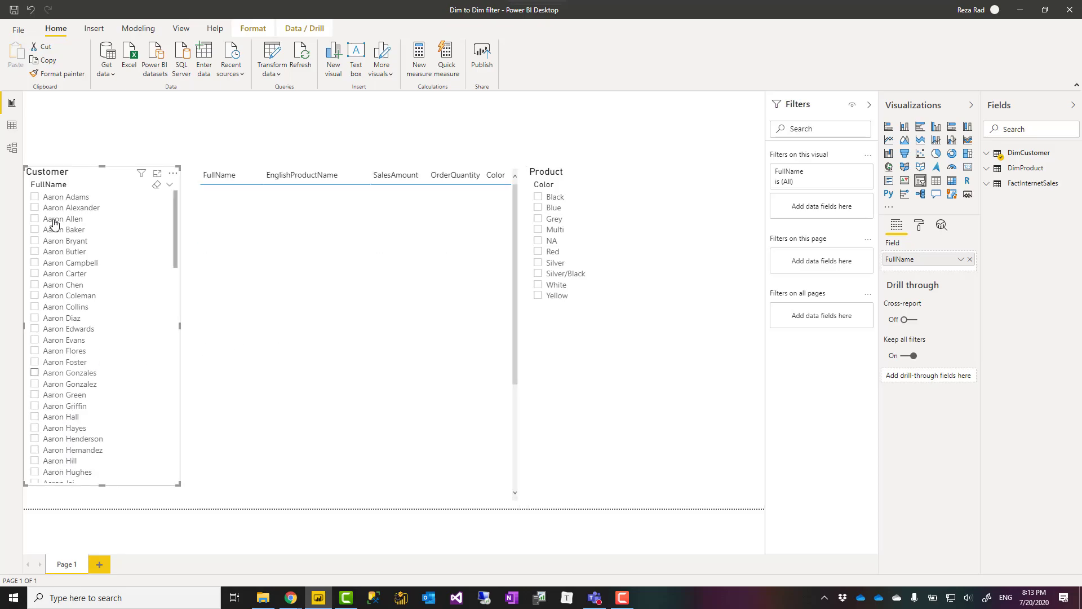
# Step: Back in the model view, examine the one-way DimProduct to FactInternetSales relationship on ProductKey
pyautogui.click(13, 149)
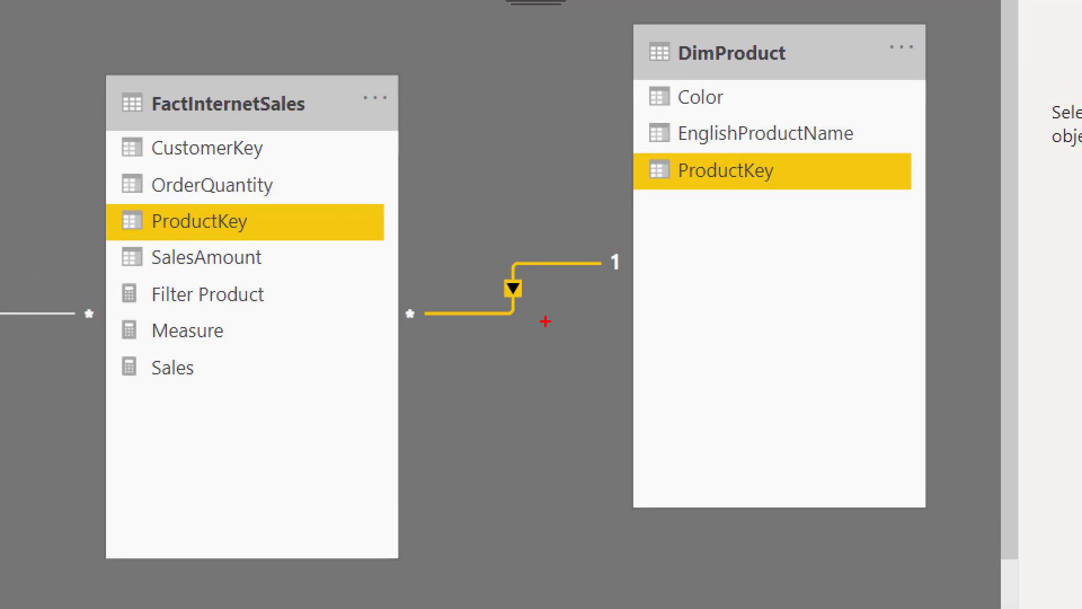
pyautogui.moveTo(606, 327); pyautogui.dragTo(434, 389)
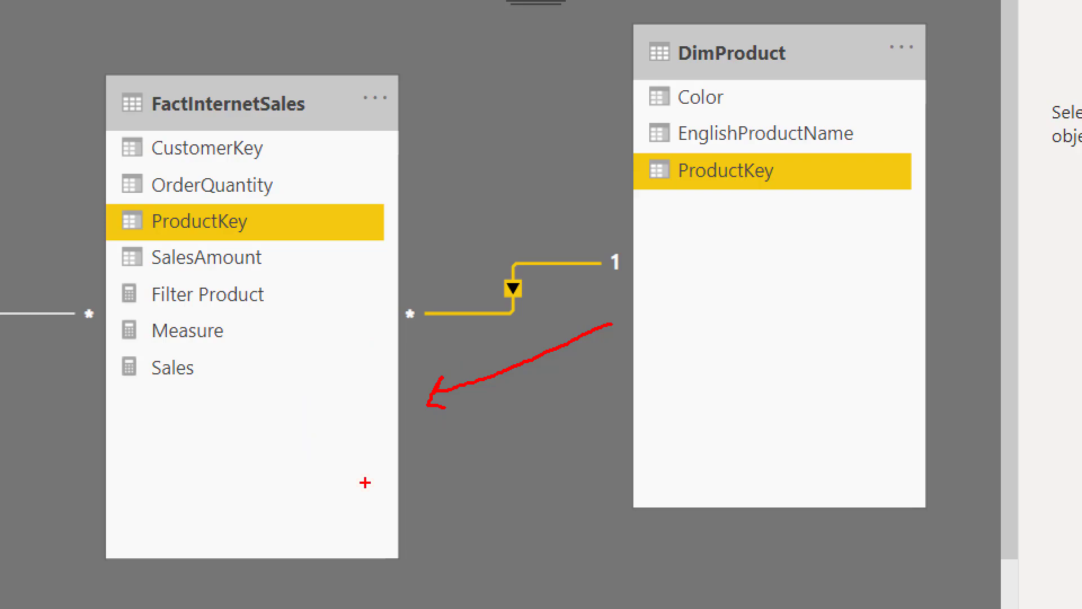
pyautogui.press('Escape')
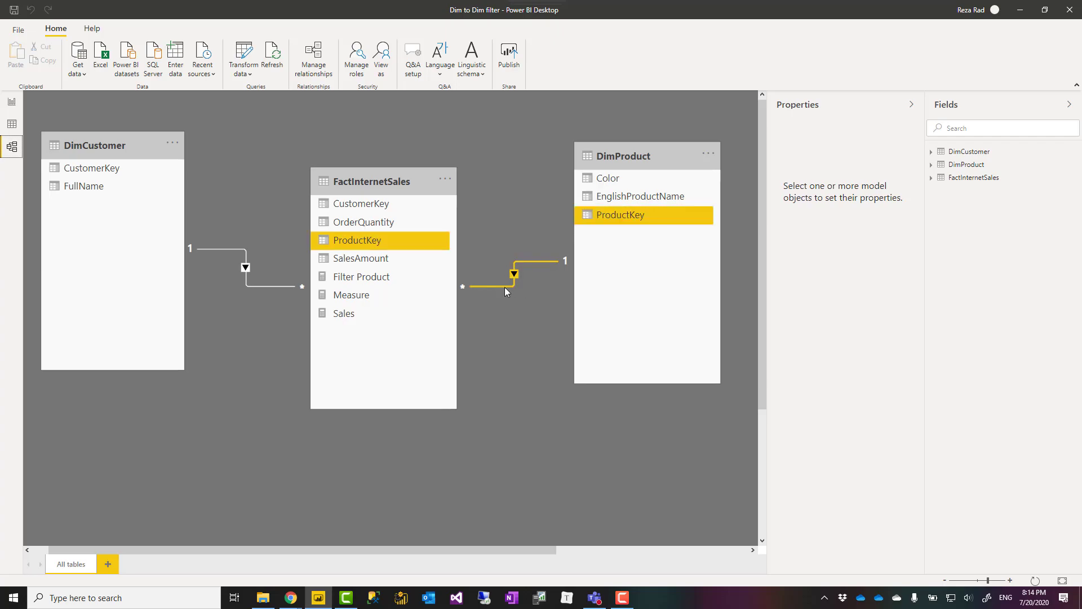
pyautogui.click(12, 102)
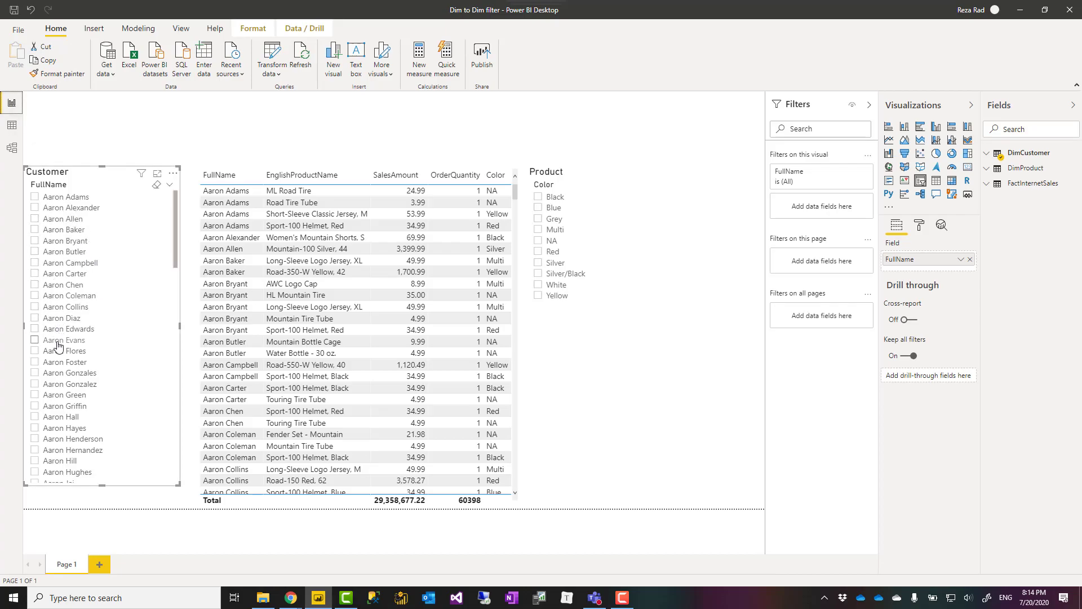
pyautogui.click(588, 174)
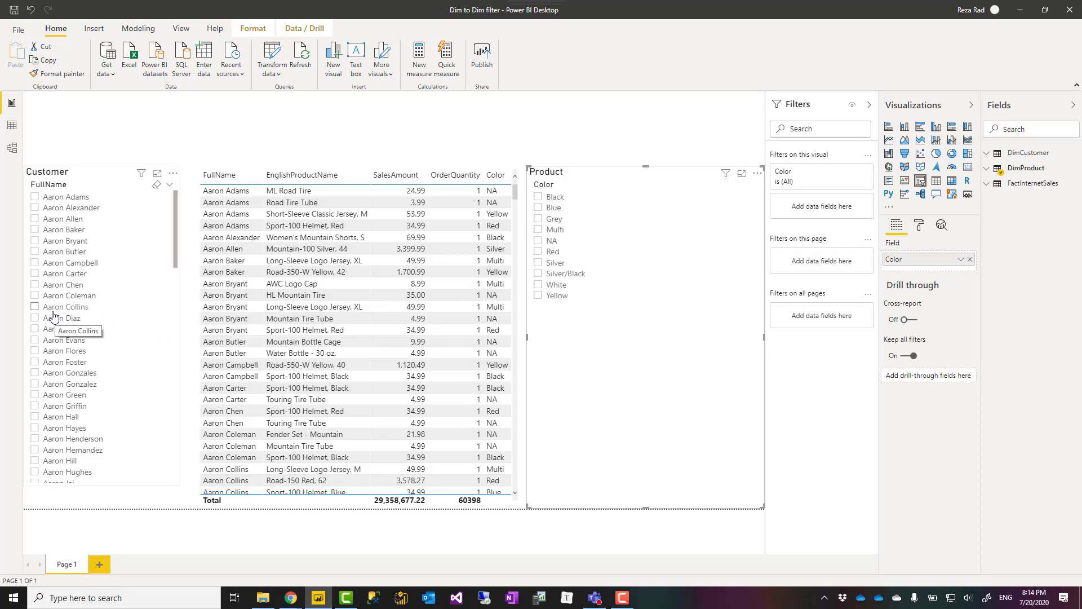
pyautogui.click(12, 148)
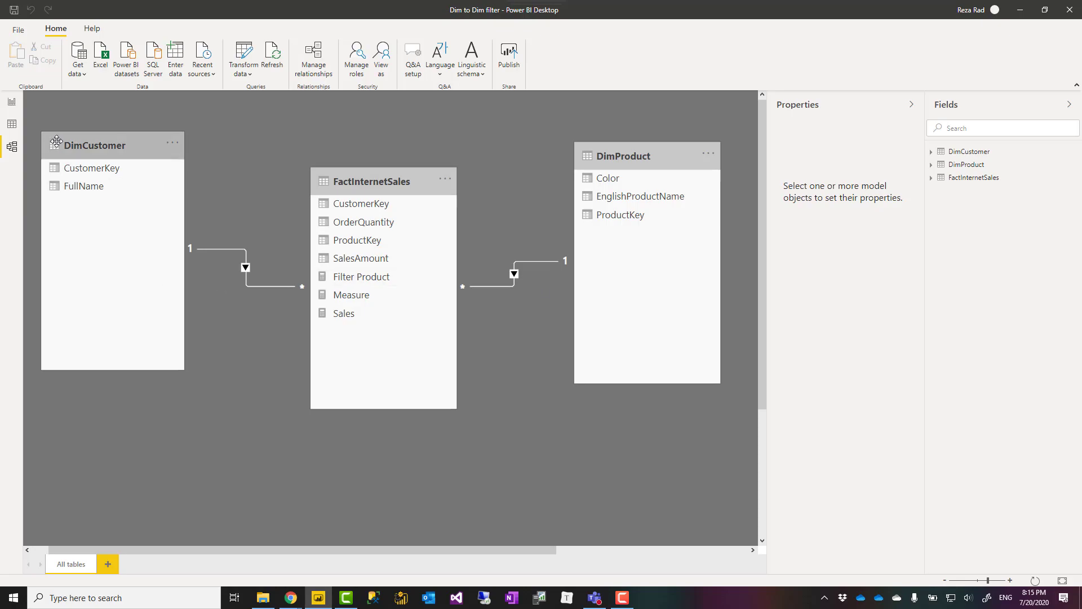
pyautogui.click(11, 105)
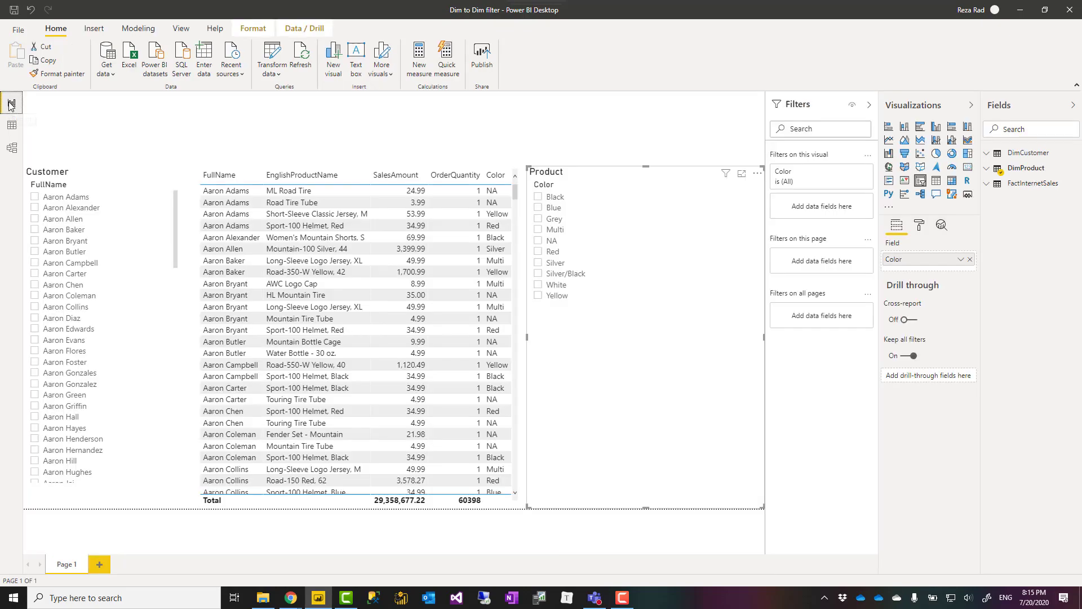
pyautogui.click(1010, 130)
pyautogui.write('sale')
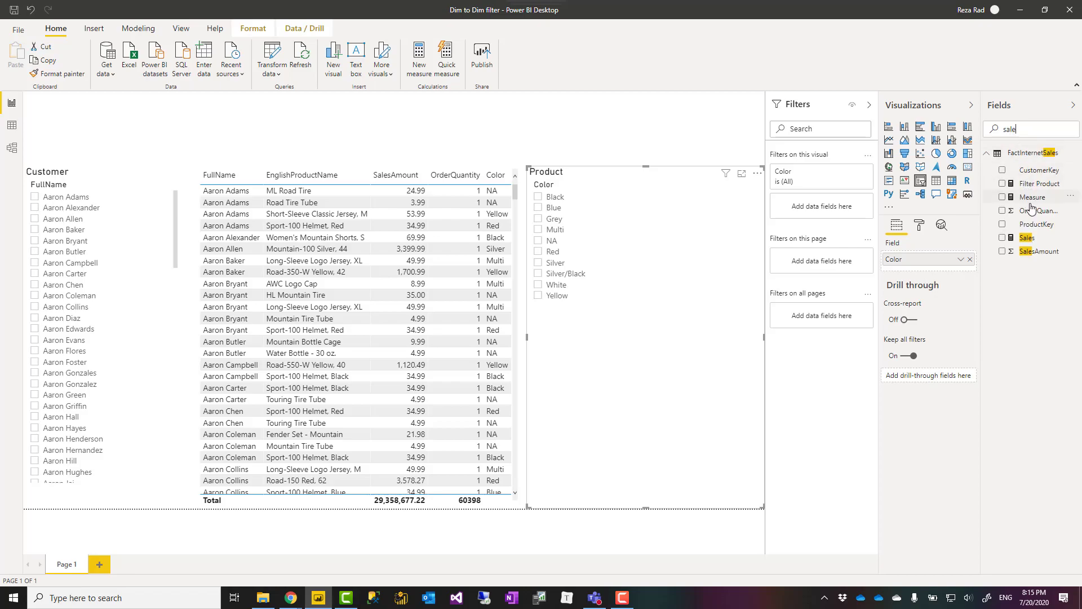
pyautogui.click(1031, 238)
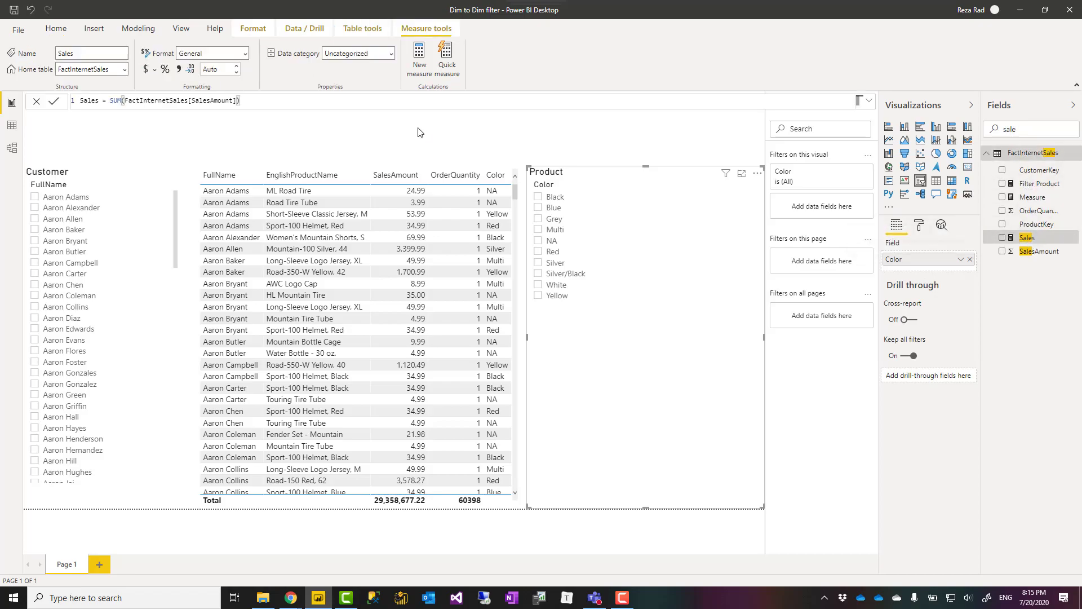
pyautogui.scroll(6, 212, 100)
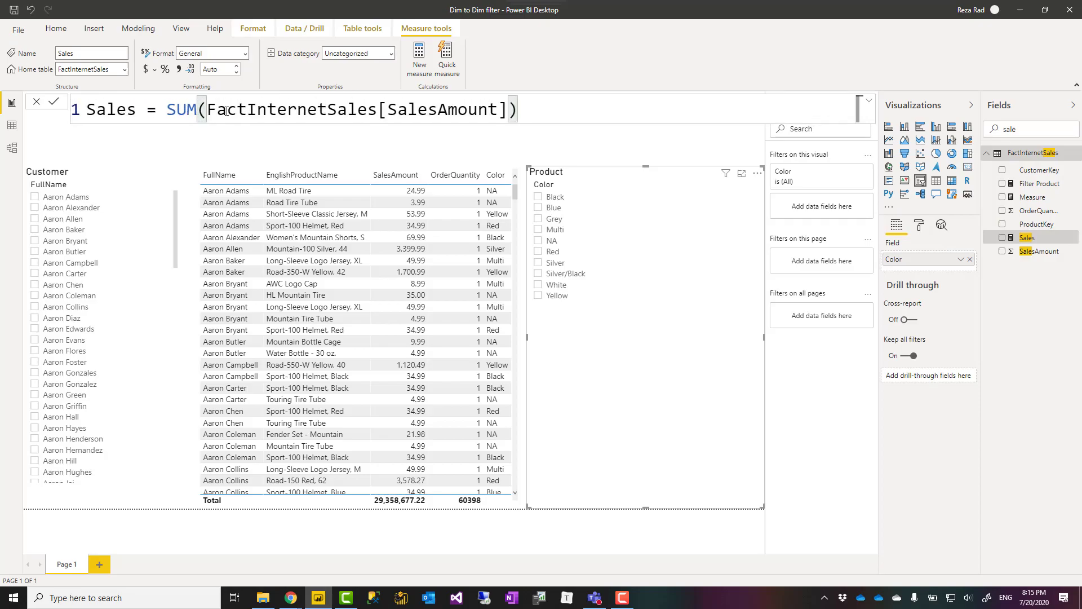
pyautogui.doubleClick(440, 111)
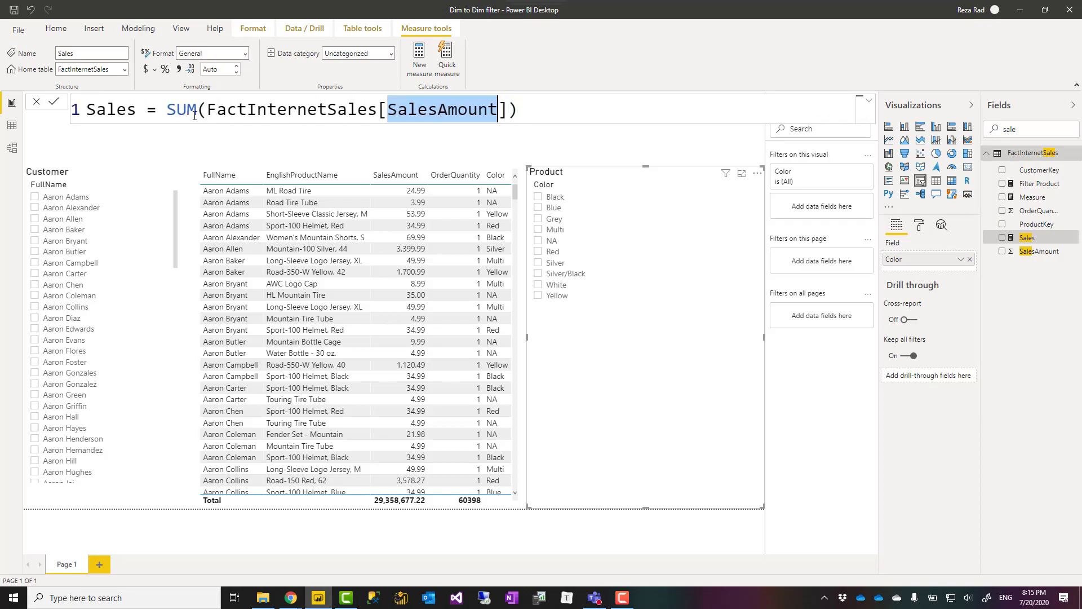
pyautogui.click(548, 109)
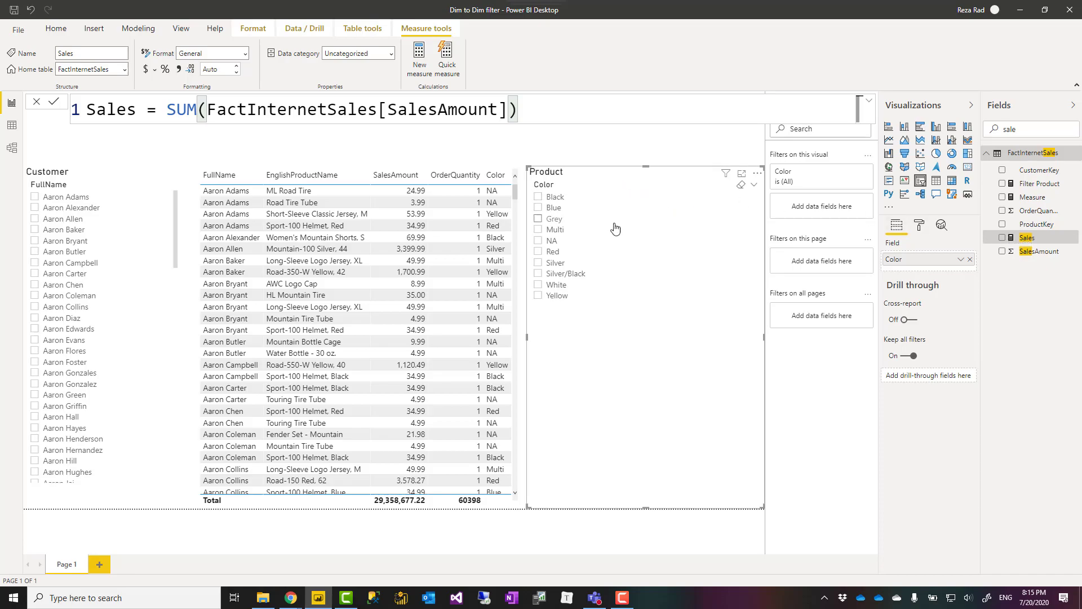
# Step: Add a 'Sales is greater than 0' visual-level filter to the Product Color slicer
pyautogui.moveTo(1022, 239); pyautogui.dragTo(822, 212)
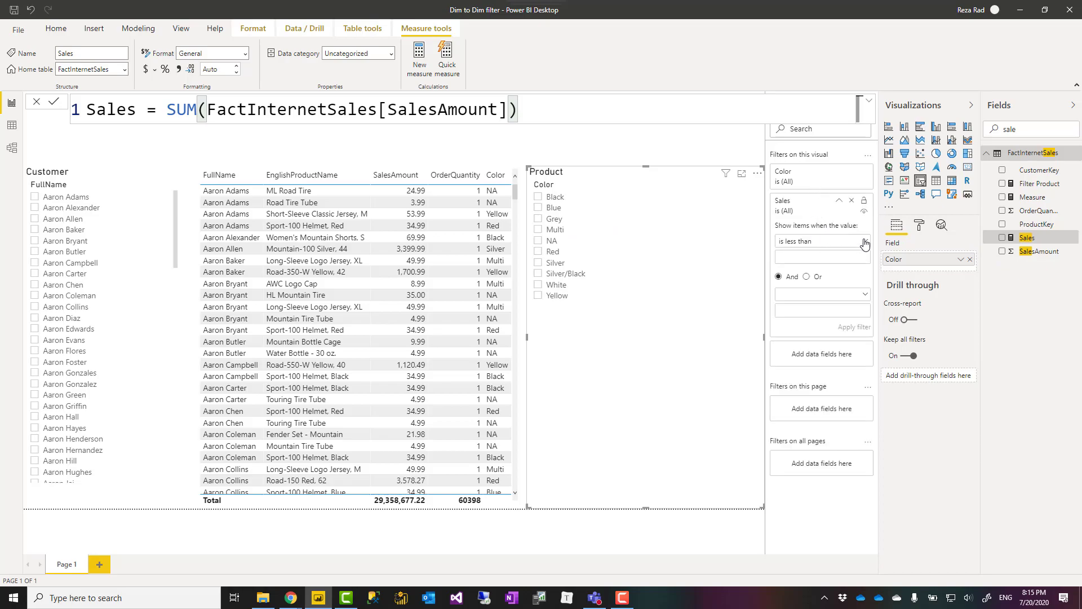
pyautogui.click(865, 242)
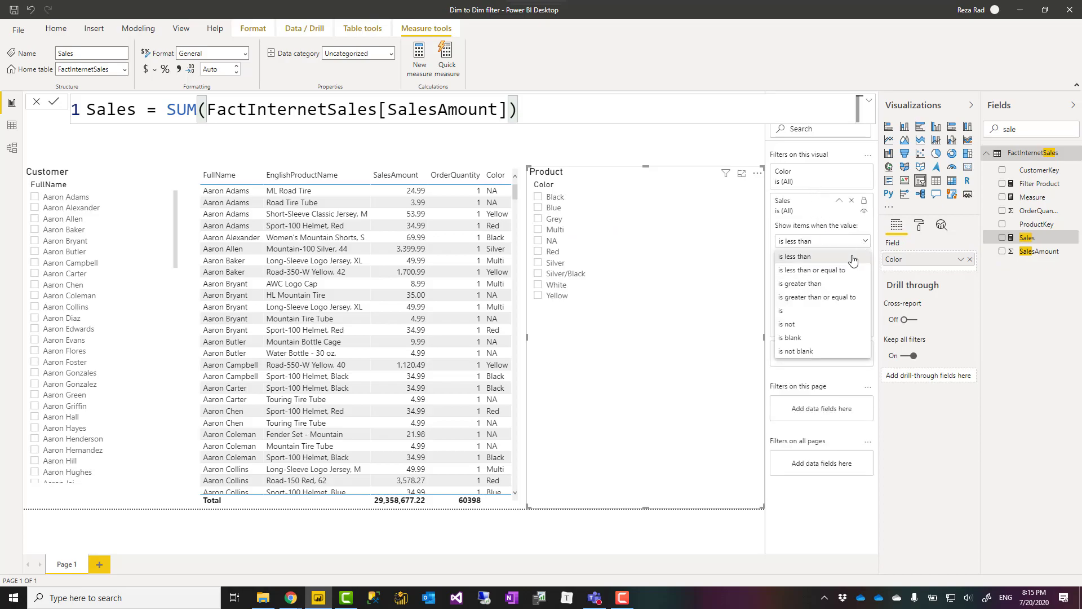
pyautogui.click(805, 285)
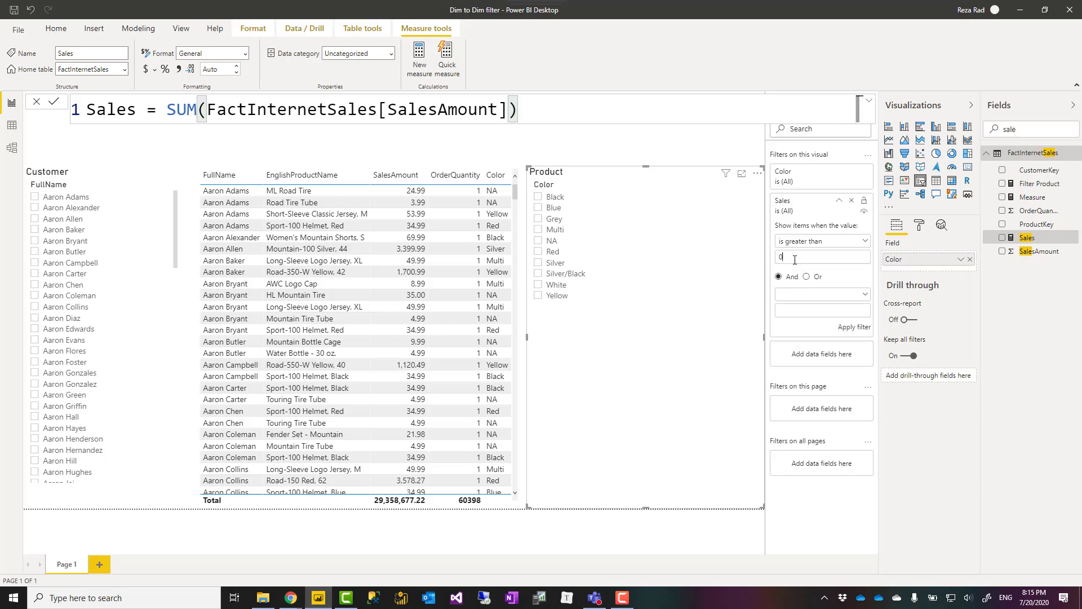
pyautogui.click(856, 328)
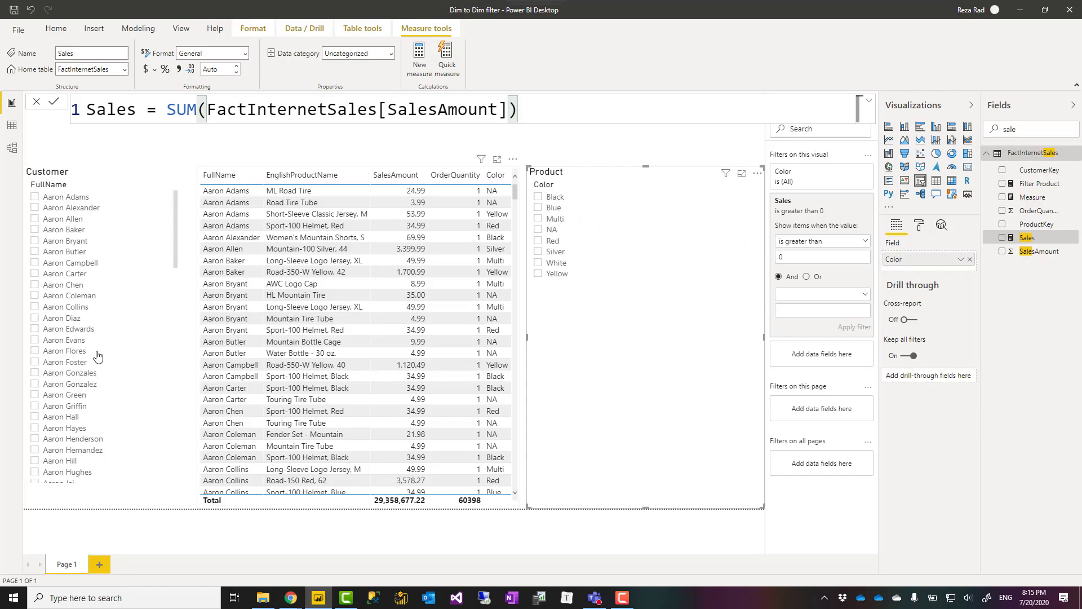
# Step: Click through eleven customers, watching the Color slicer narrow, then select the Sales measure
pyautogui.click(78, 363)
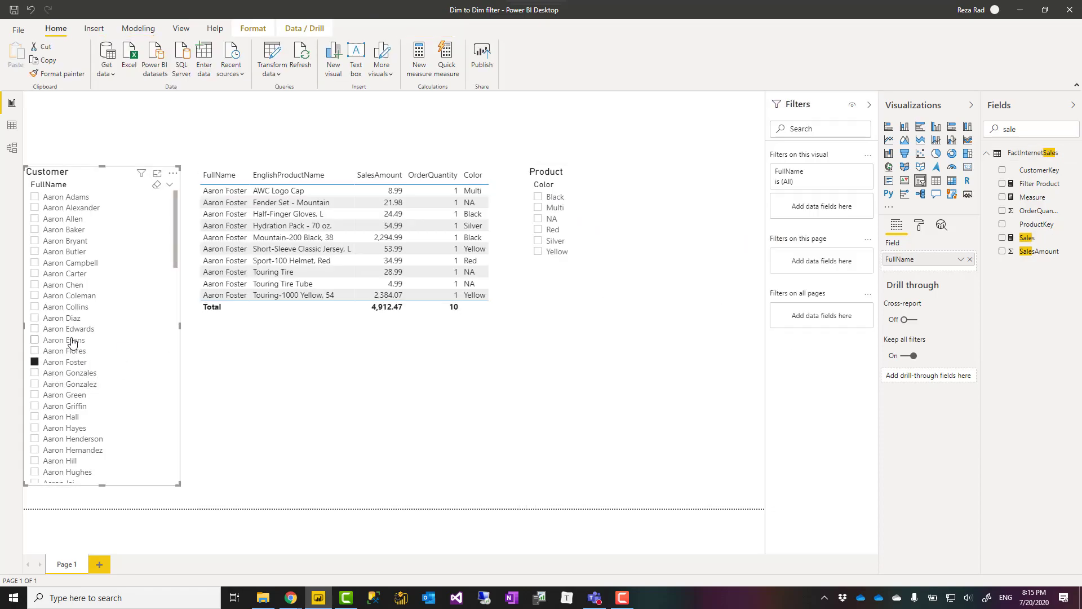
pyautogui.click(71, 341)
pyautogui.click(72, 299)
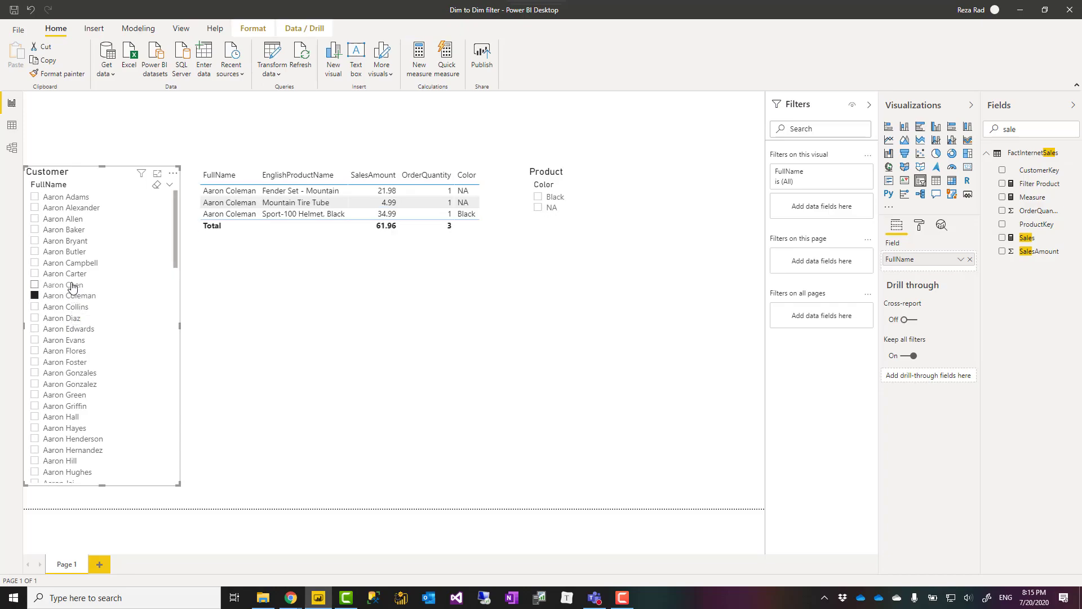
pyautogui.click(71, 286)
pyautogui.click(71, 329)
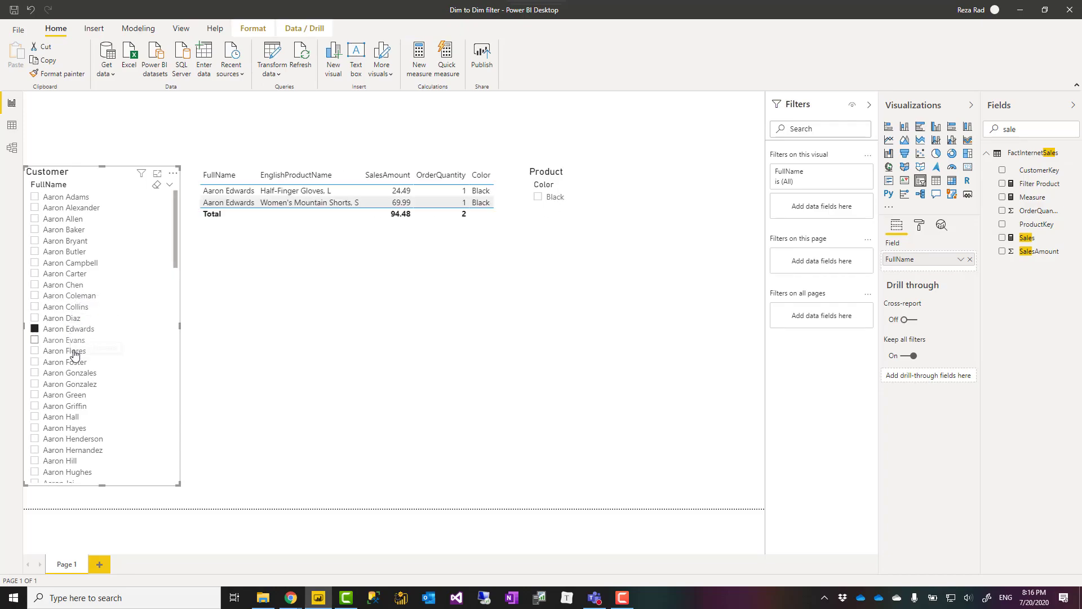
pyautogui.click(80, 397)
pyautogui.click(79, 440)
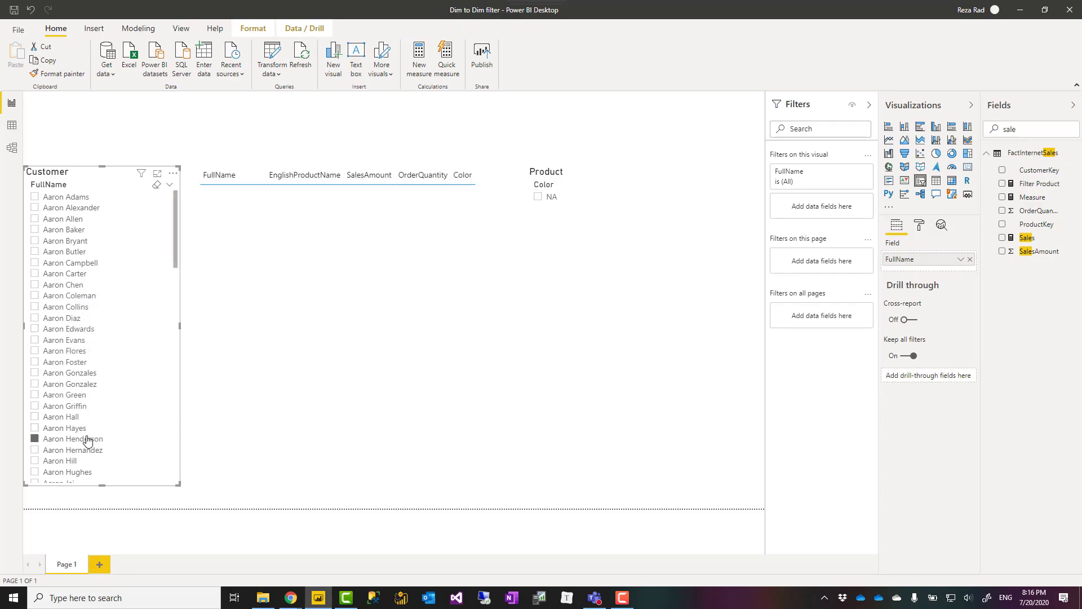
pyautogui.click(64, 414)
pyautogui.click(64, 320)
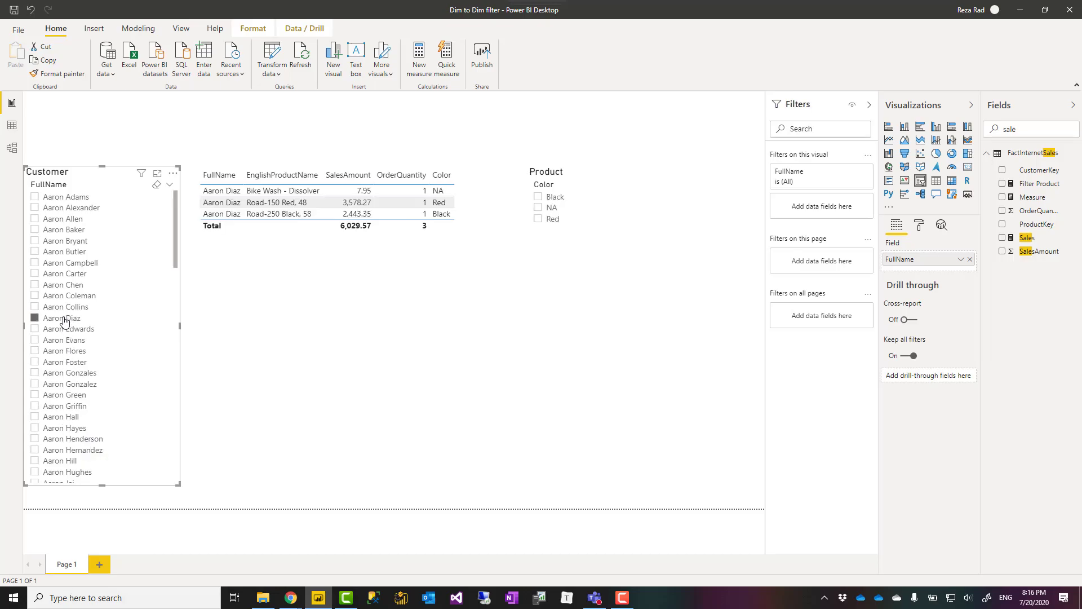
pyautogui.click(66, 375)
pyautogui.click(72, 418)
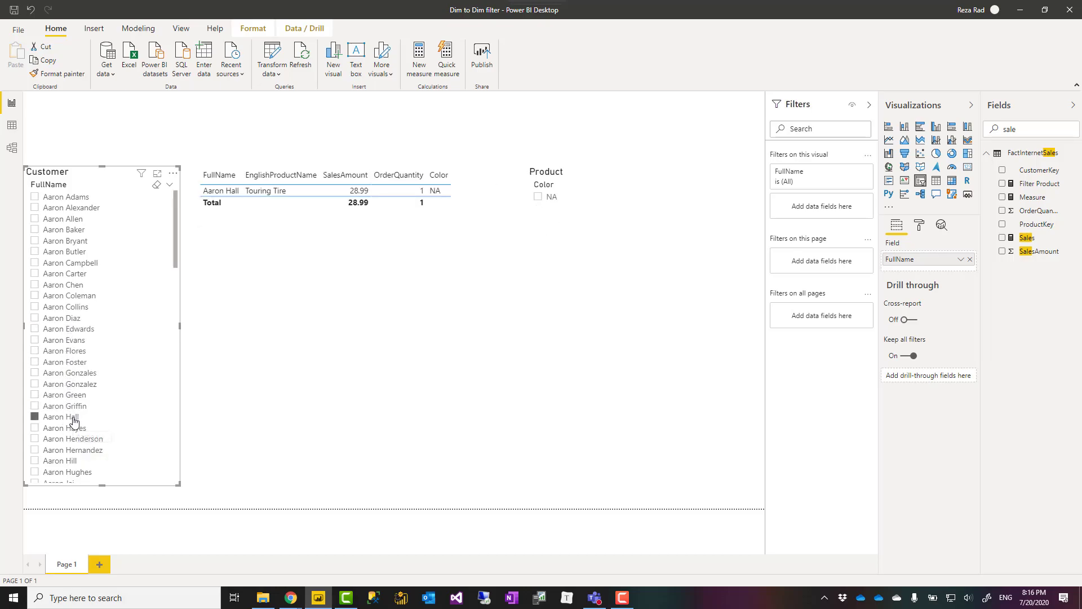
pyautogui.click(1028, 239)
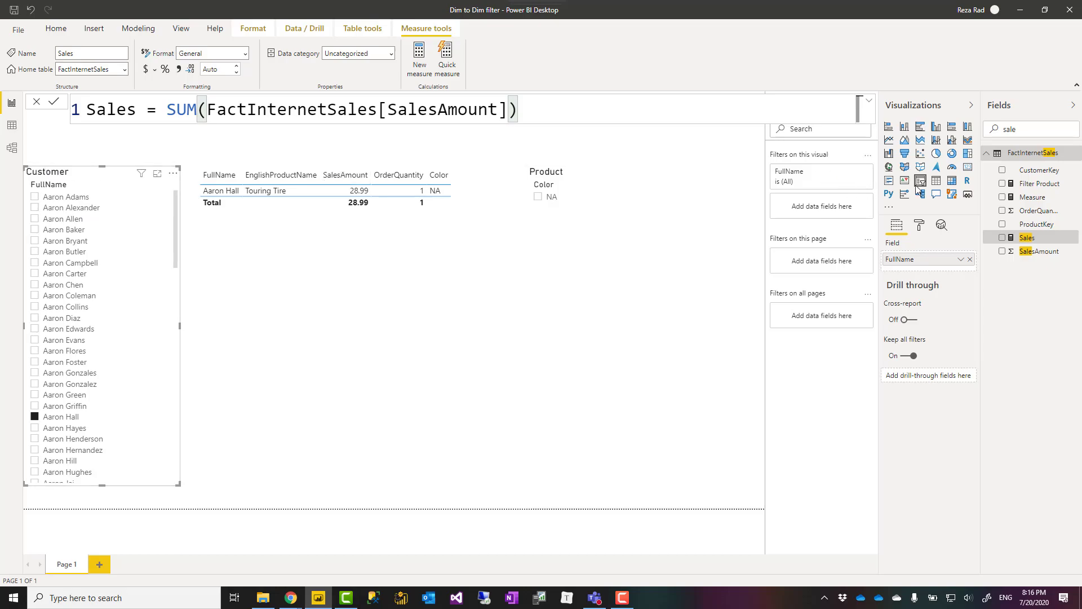
pyautogui.click(13, 153)
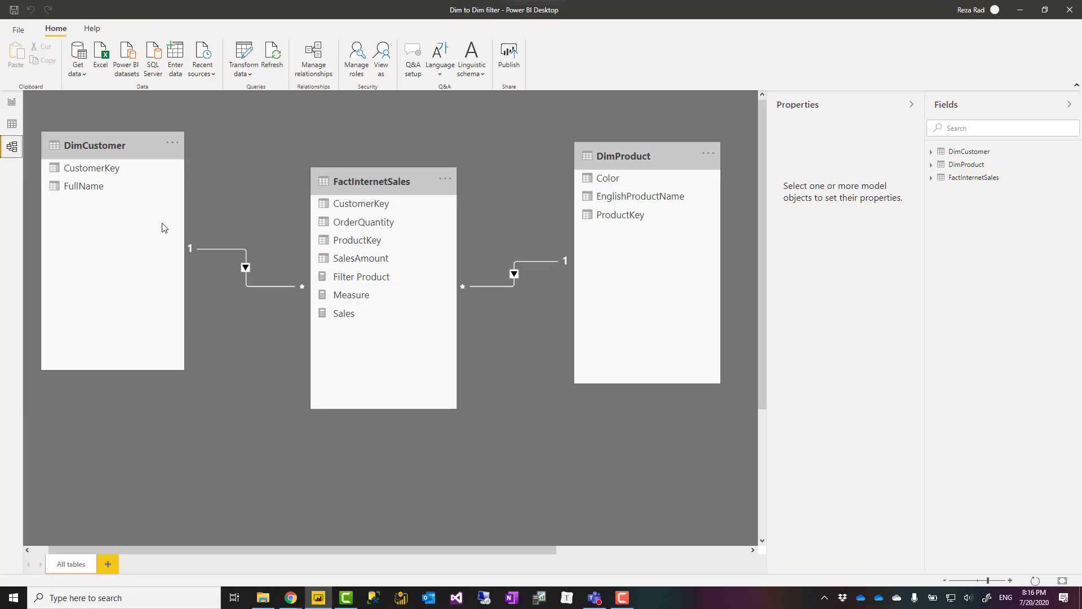
pyautogui.click(11, 102)
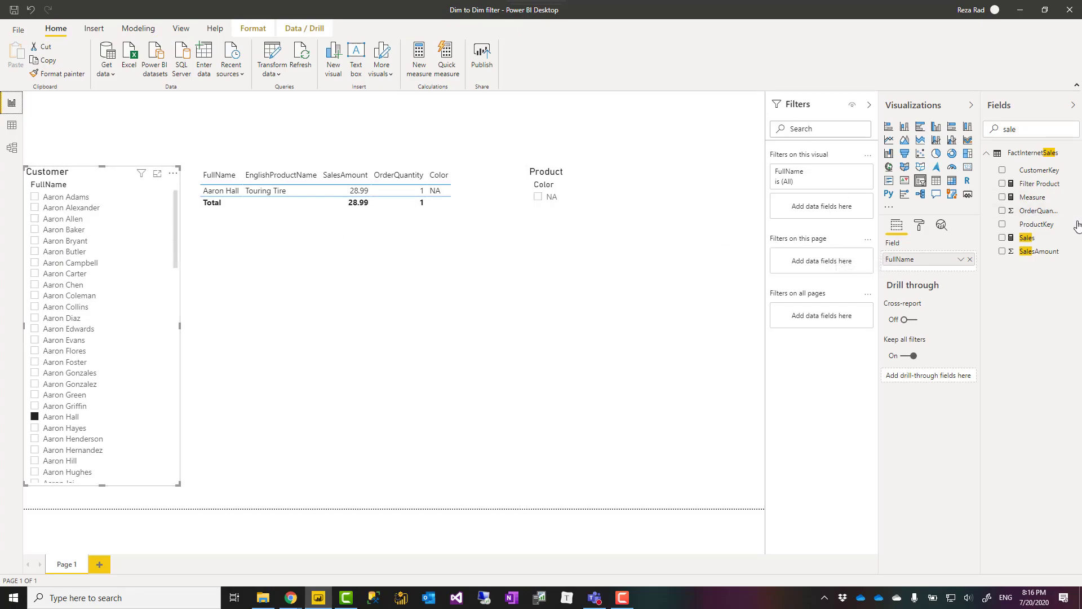
pyautogui.click(1035, 197)
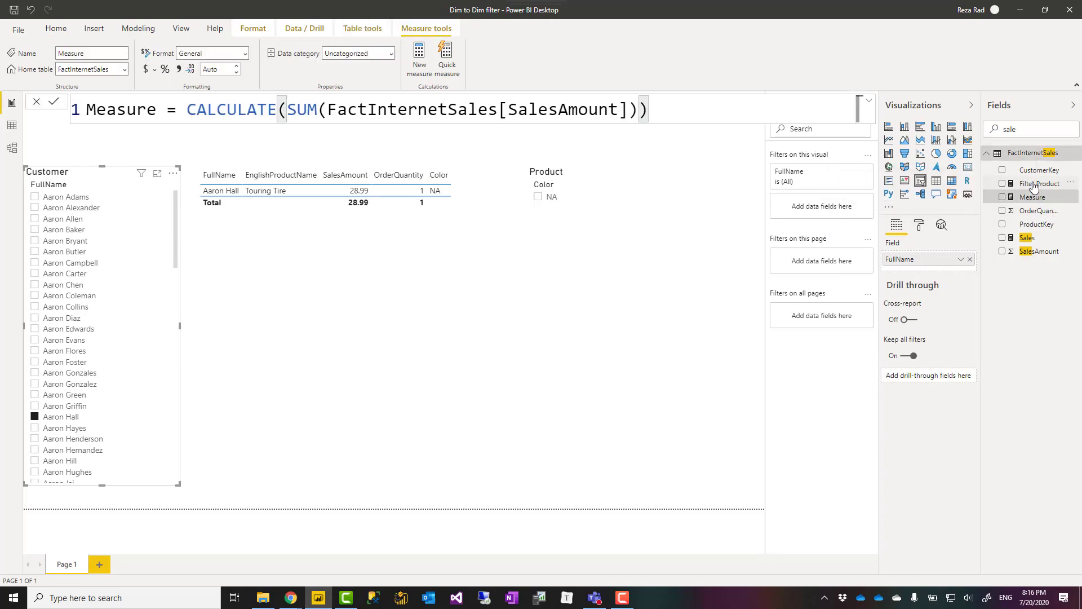
pyautogui.click(1035, 184)
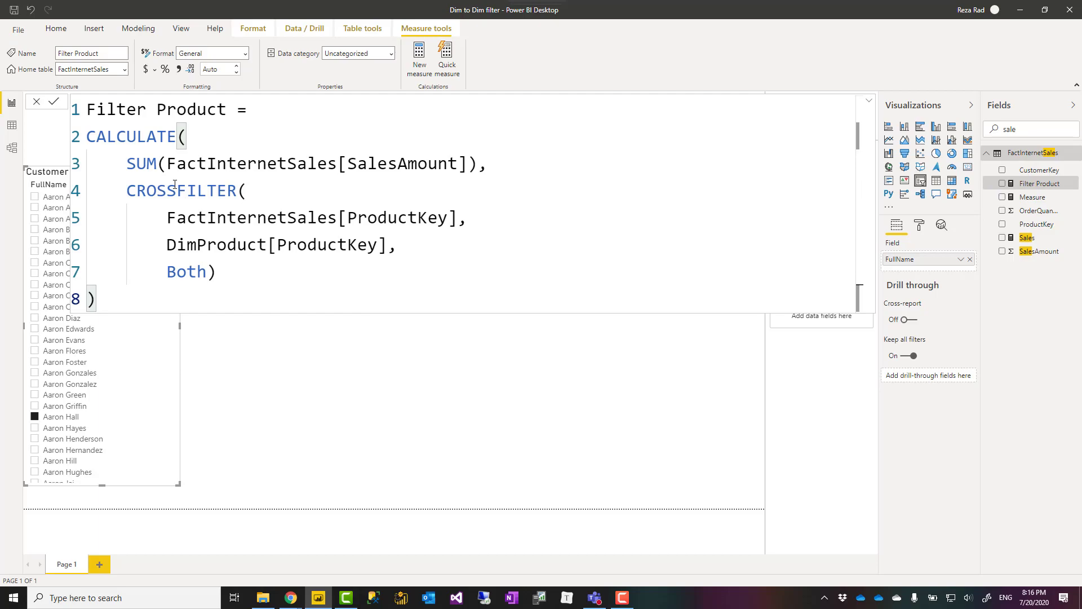
pyautogui.click(135, 192)
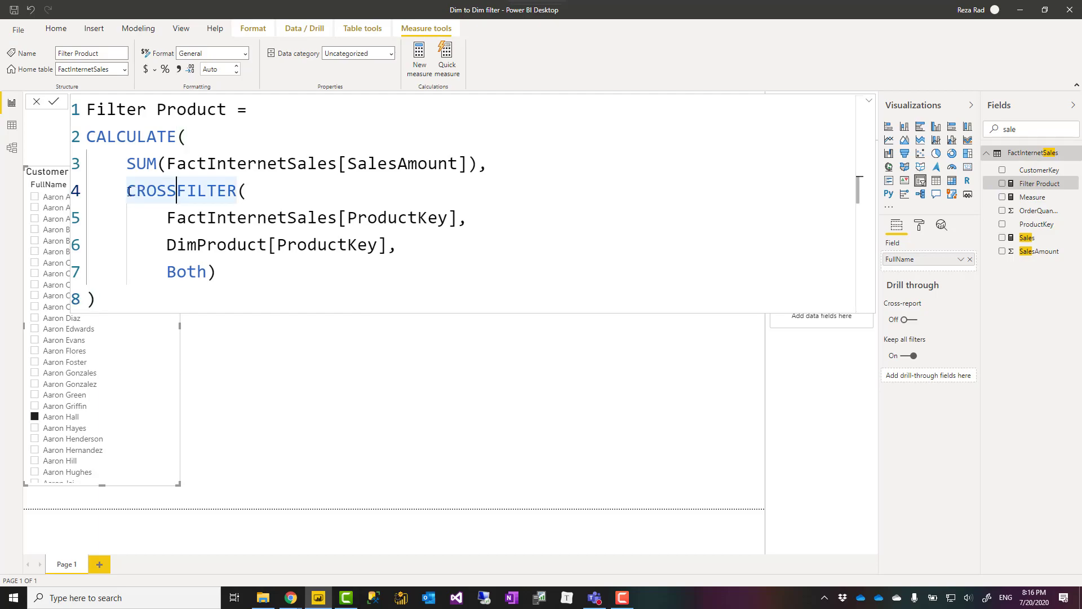
pyautogui.moveTo(129, 192); pyautogui.dragTo(227, 271)
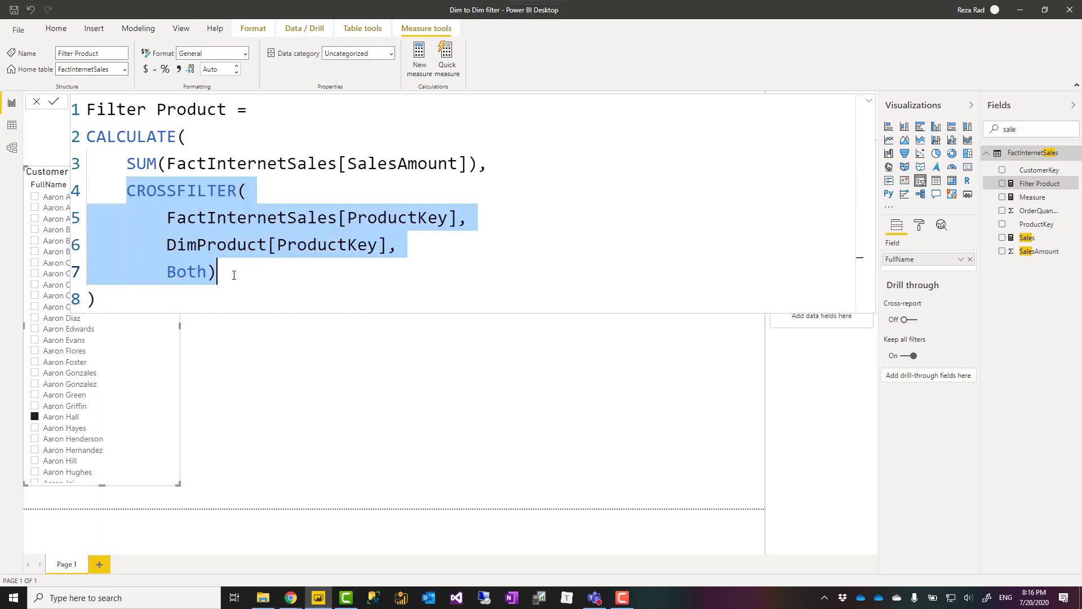
pyautogui.click(224, 274)
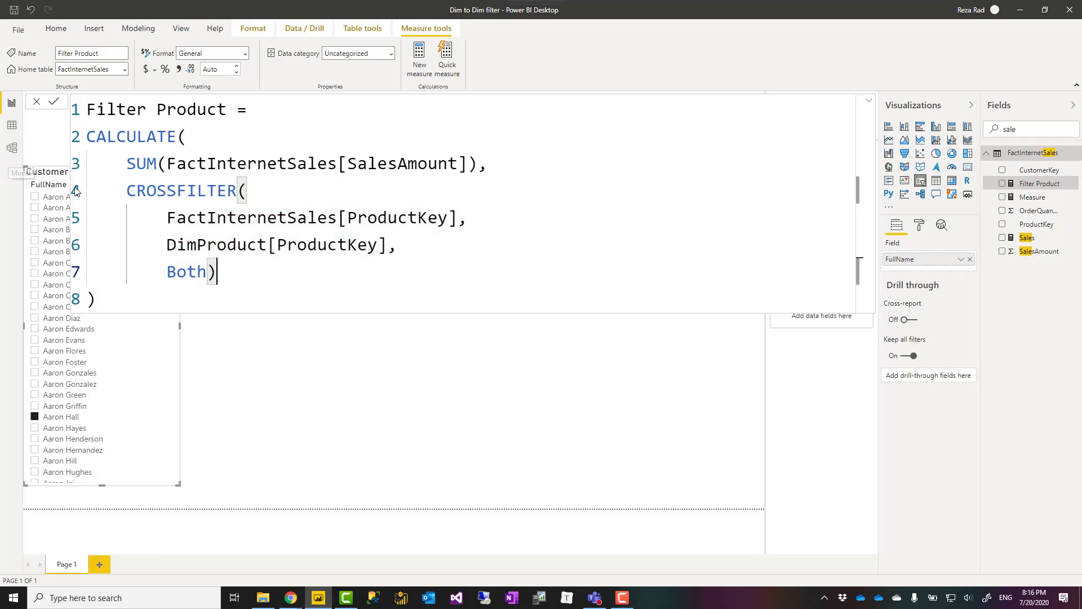
pyautogui.moveTo(225, 272); pyautogui.dragTo(132, 202)
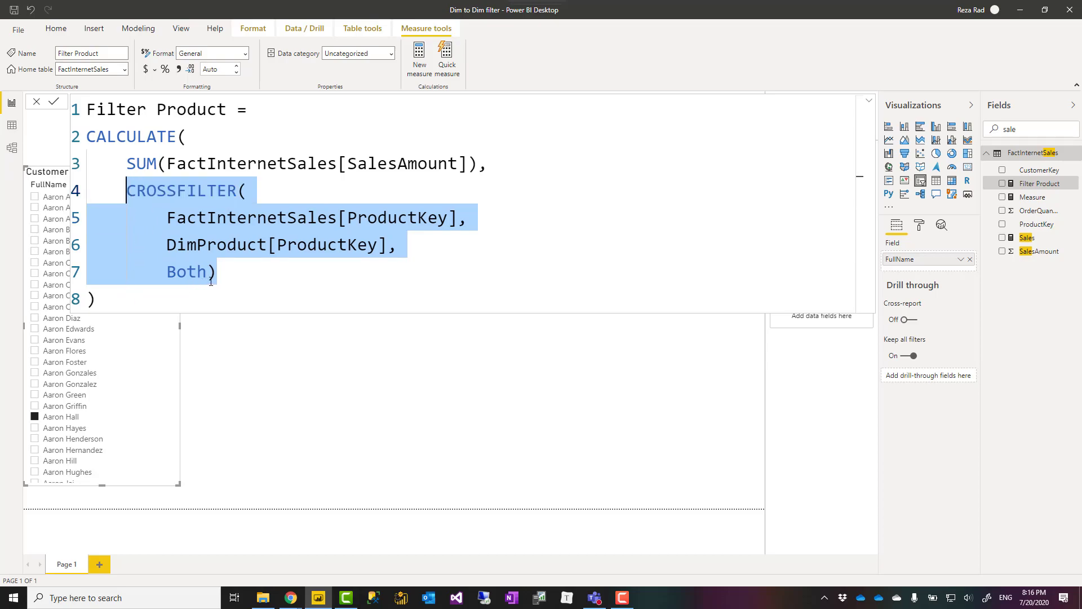
pyautogui.click(147, 300)
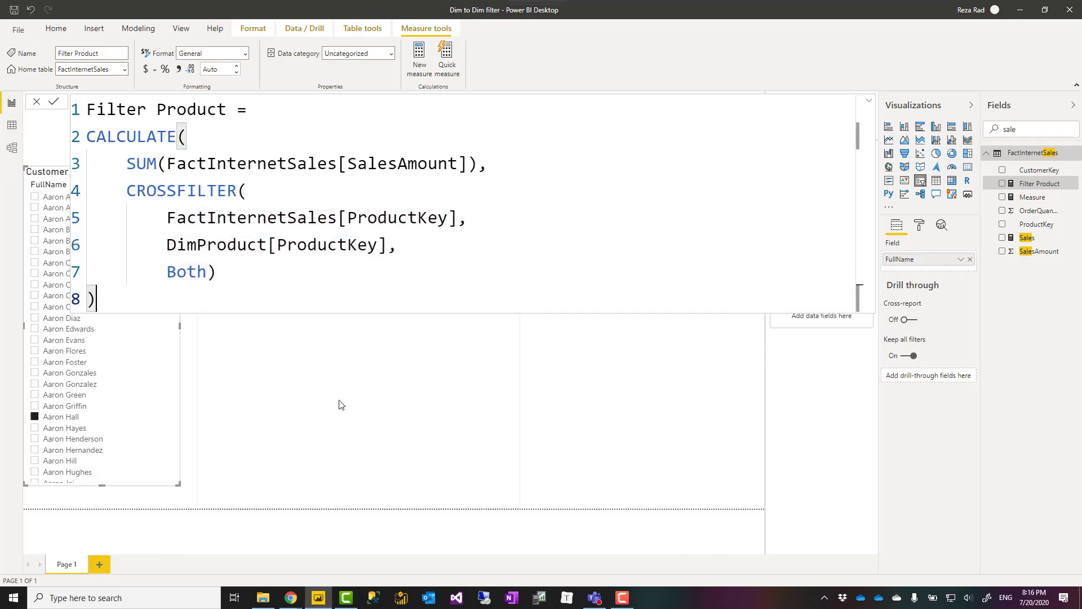
pyautogui.click(396, 384)
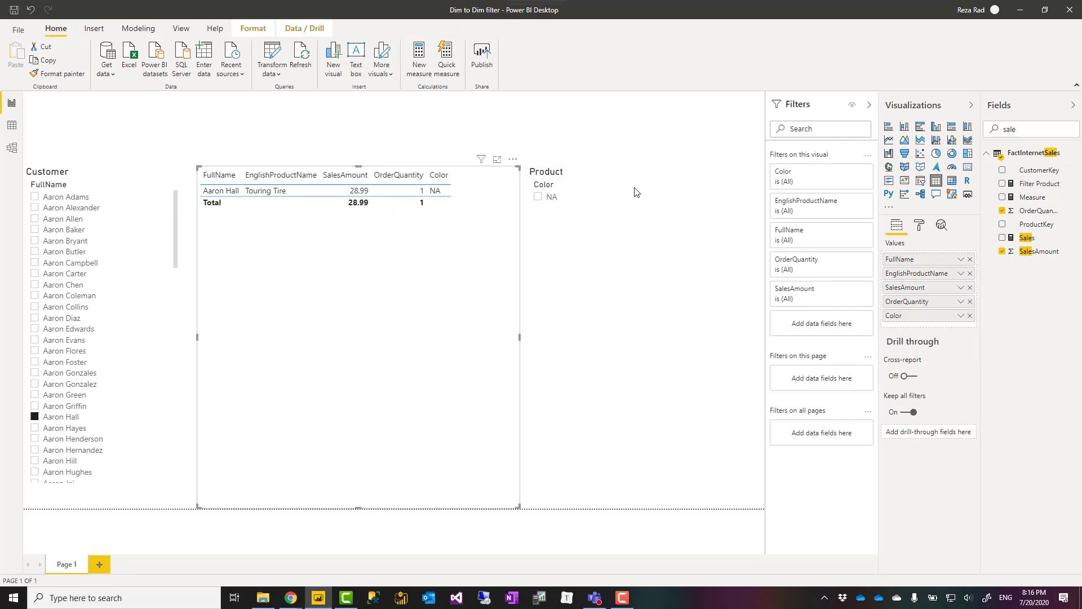
# Step: Review the Sales measure and the Product slicer's filter, then test three more customers
pyautogui.click(1033, 238)
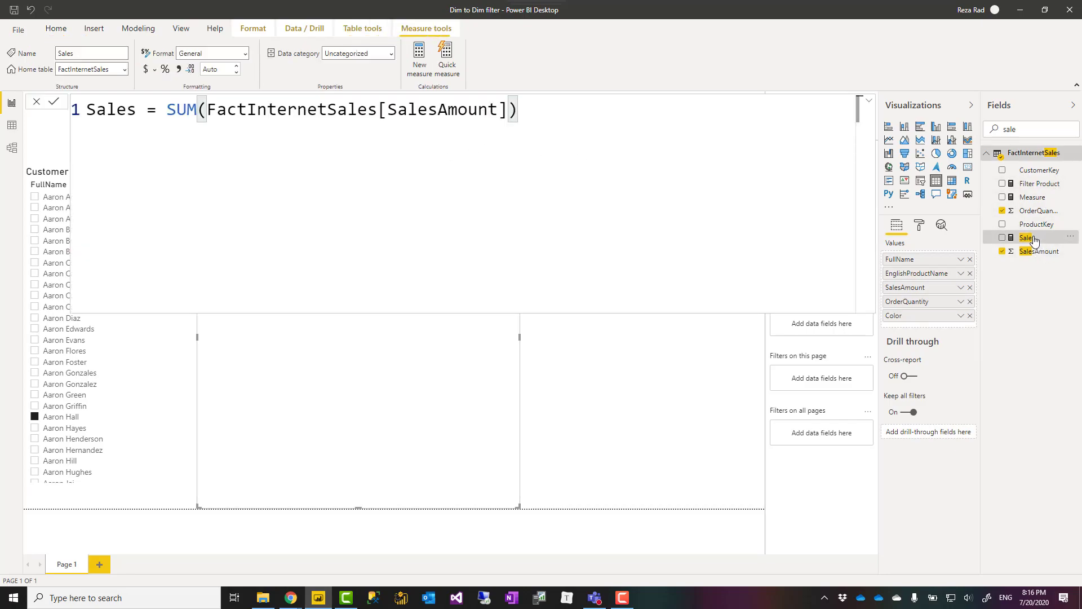
pyautogui.click(606, 386)
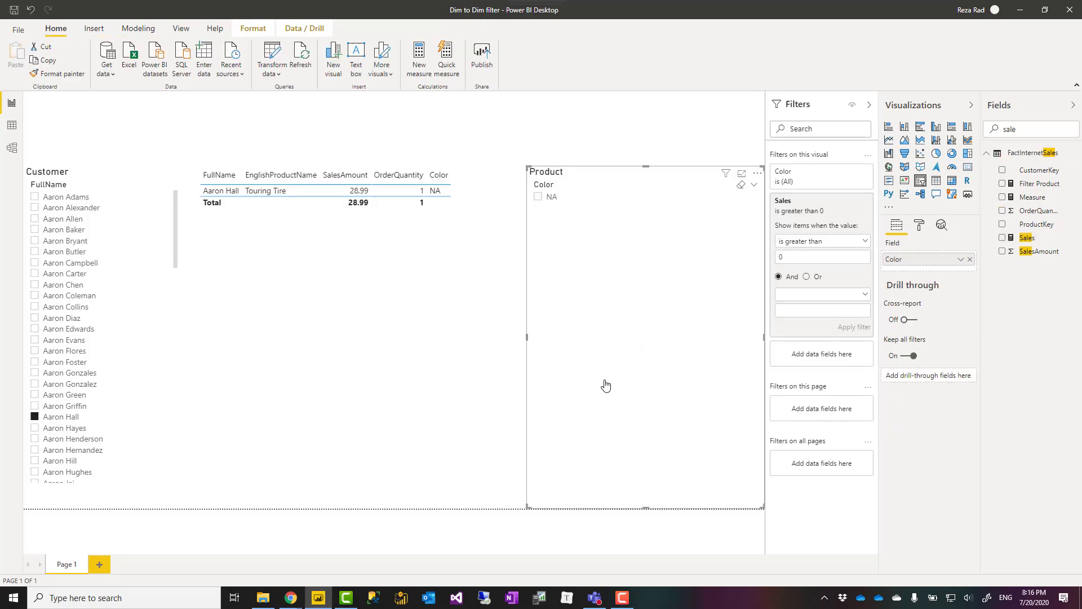
pyautogui.click(346, 347)
pyautogui.click(56, 384)
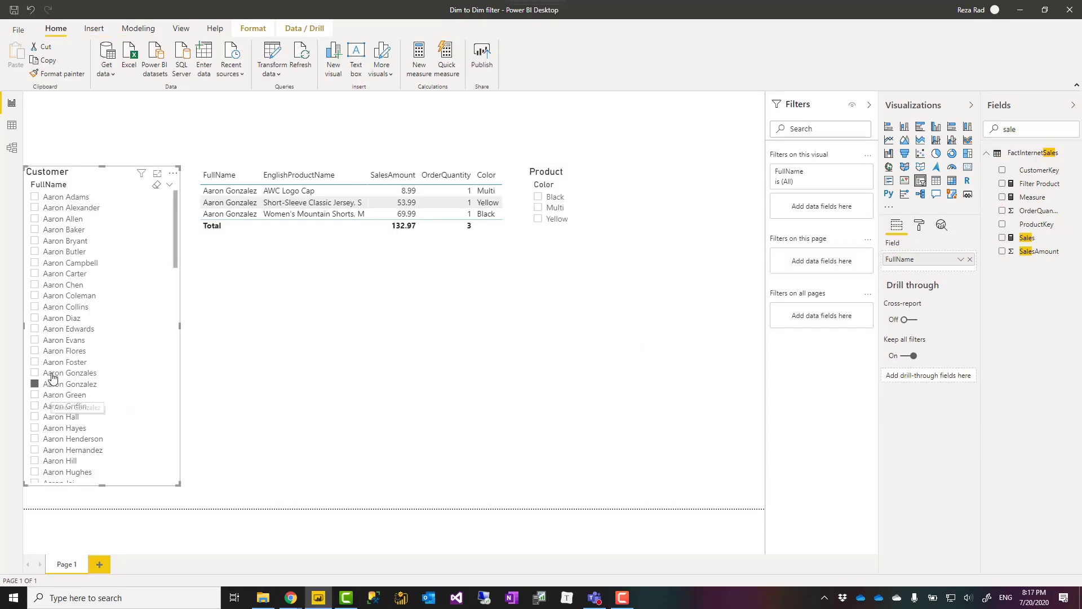
pyautogui.click(54, 362)
pyautogui.click(58, 341)
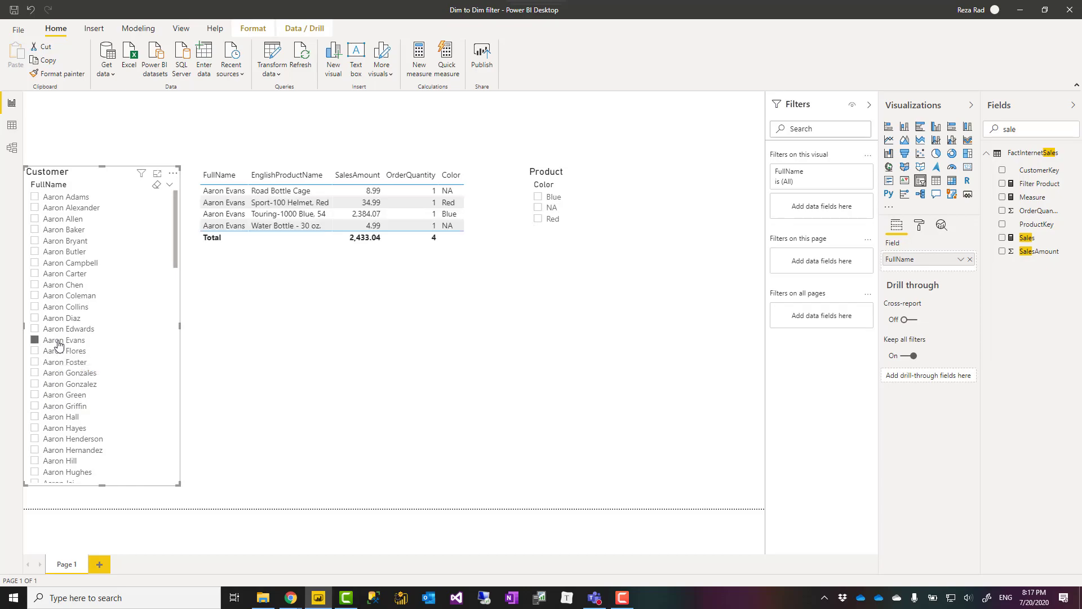